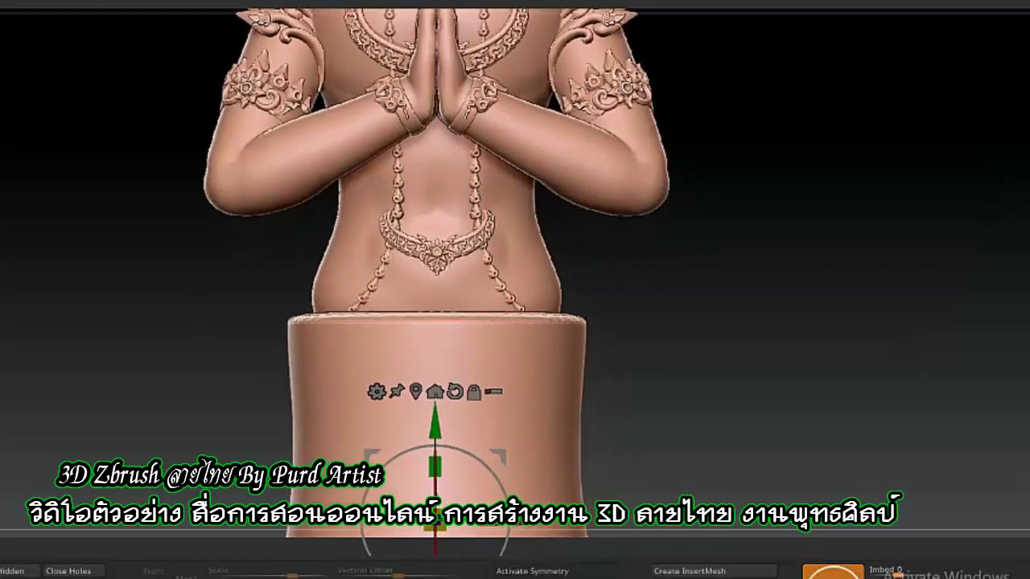
Turn on symmetry and scale the base cylinder narrower with the gizmo.
key("q")
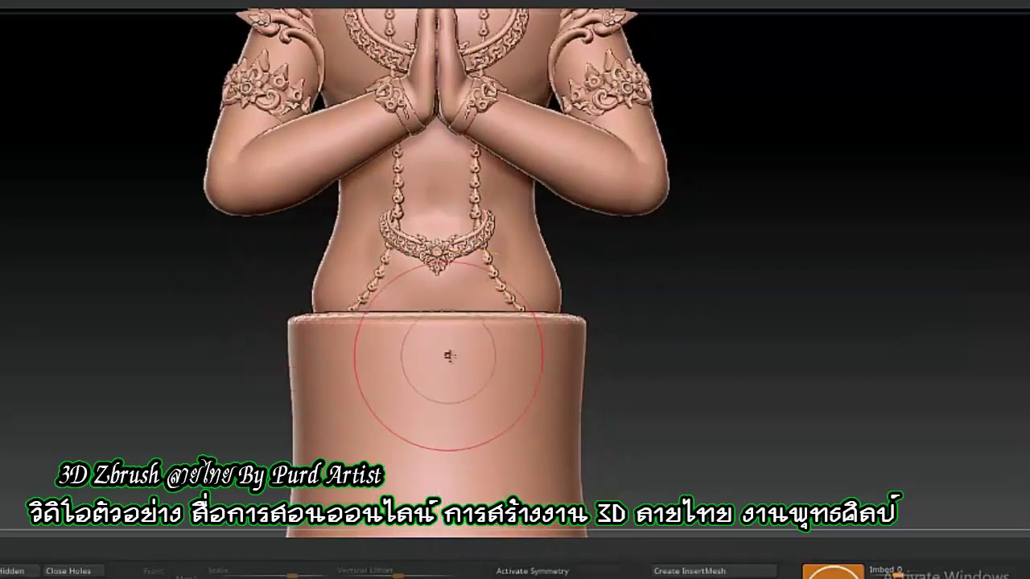
key("x")
left_click_drag(241, 362, 117, 35)
key("w")
left_click_drag(368, 448, 327, 418)
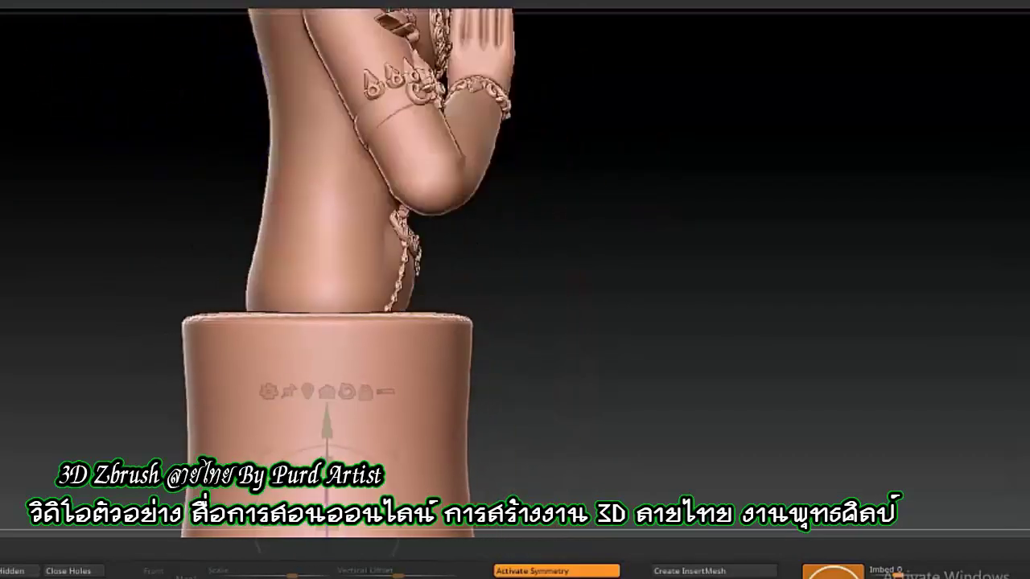
mouse_move(604, 363)
left_mouse_down()
mouse_move(464, 300)
mouse_move(451, 216)
left_mouse_up()
Pull the cylinder's top into rounded waist flaps, smooth them, and check front and back.
key("q")
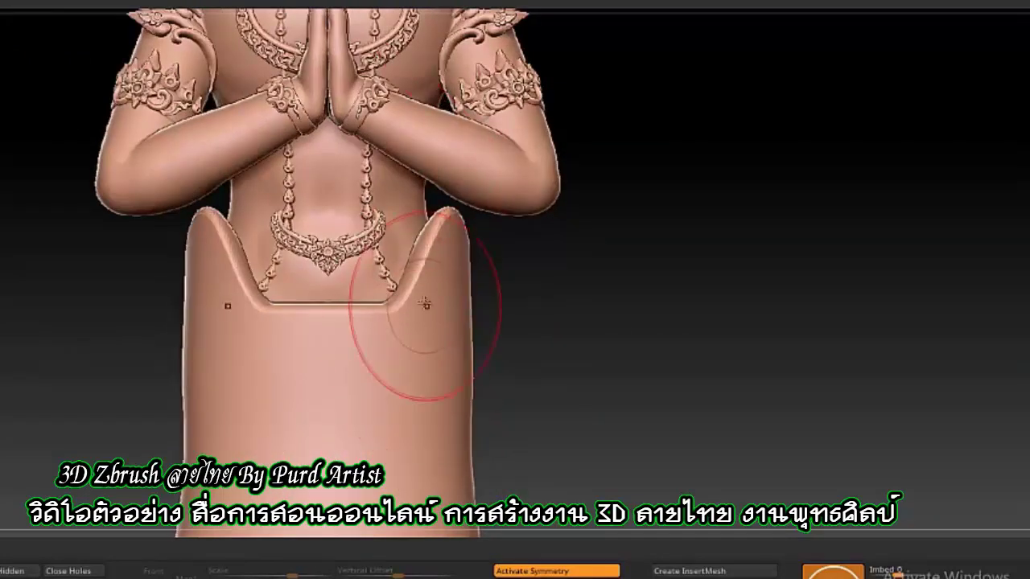
mouse_move(426, 287)
left_mouse_down()
mouse_move(445, 210)
mouse_move(338, 322)
mouse_move(330, 366)
left_mouse_up()
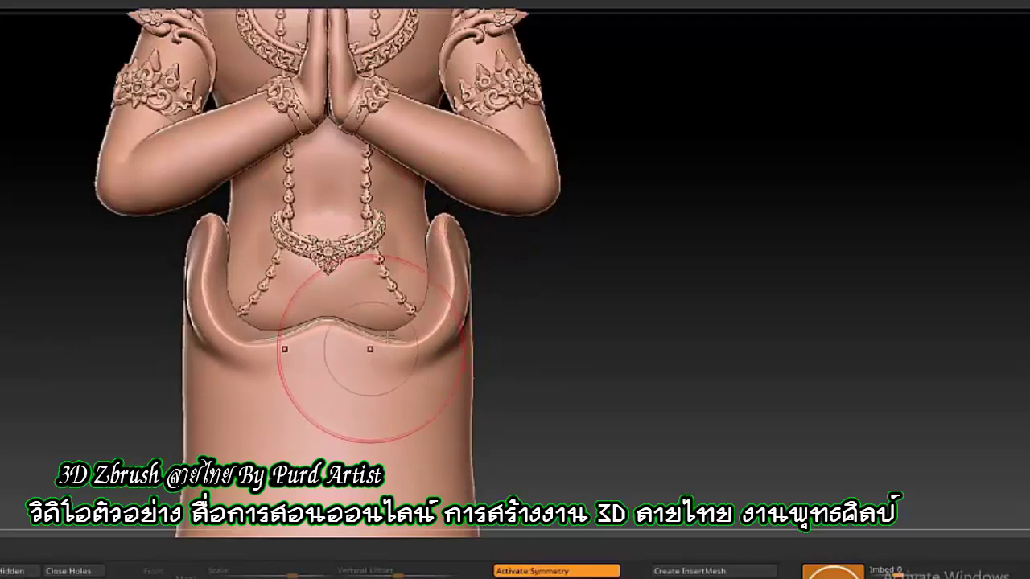
mouse_move(643, 362)
left_mouse_down()
mouse_move(488, 232)
mouse_move(433, 229)
left_mouse_up()
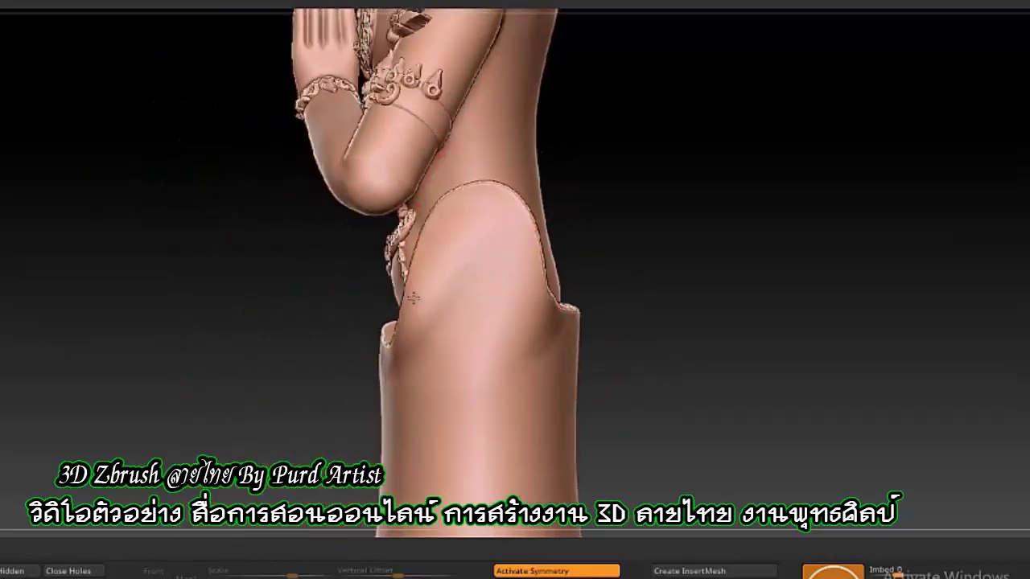
left_click_drag(412, 299, 454, 288)
mouse_move(214, 250)
left_mouse_down()
mouse_move(322, 298)
mouse_move(291, 345)
left_mouse_up()
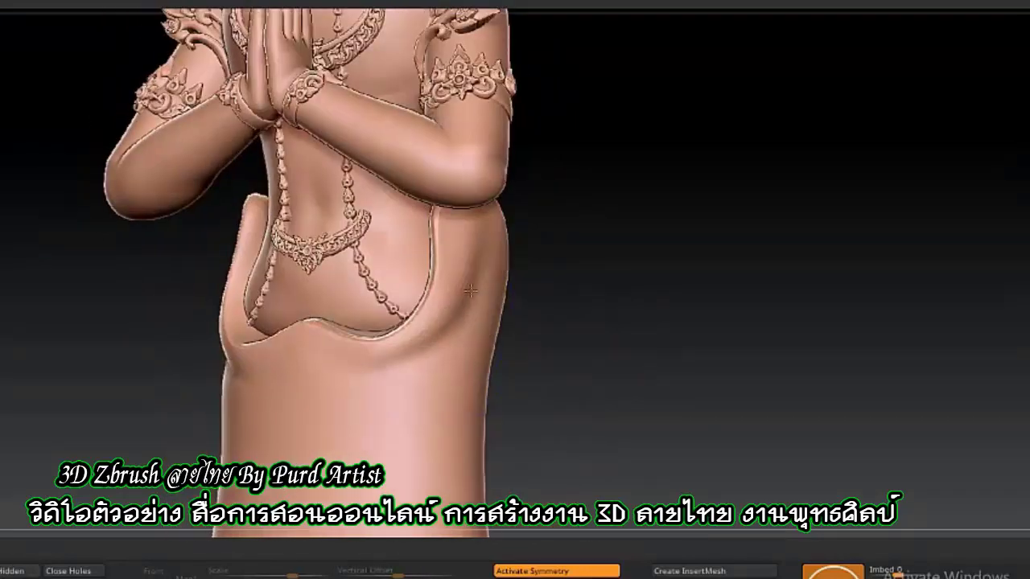
mouse_move(453, 245)
left_mouse_down()
mouse_move(589, 322)
mouse_move(469, 269)
mouse_move(433, 207)
mouse_move(448, 265)
mouse_move(500, 303)
left_mouse_up()
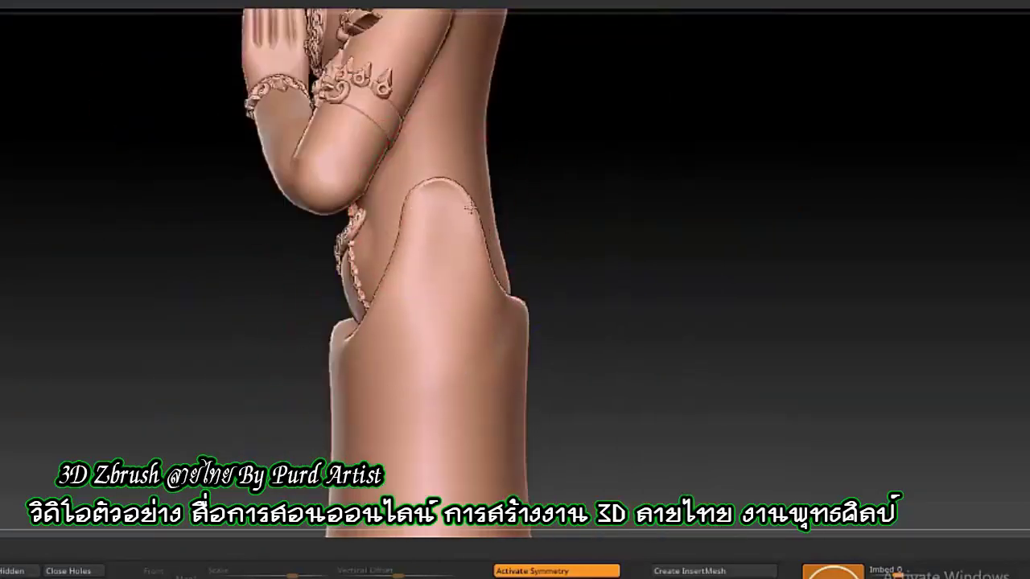
left_click_drag(408, 388, 249, 327)
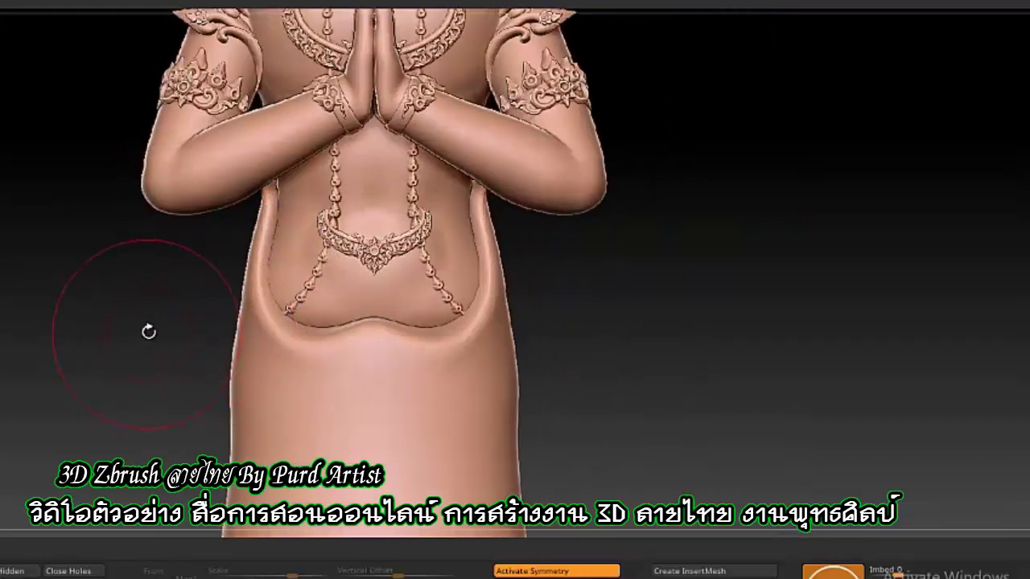
left_click_drag(148, 331, 193, 269, "alt")
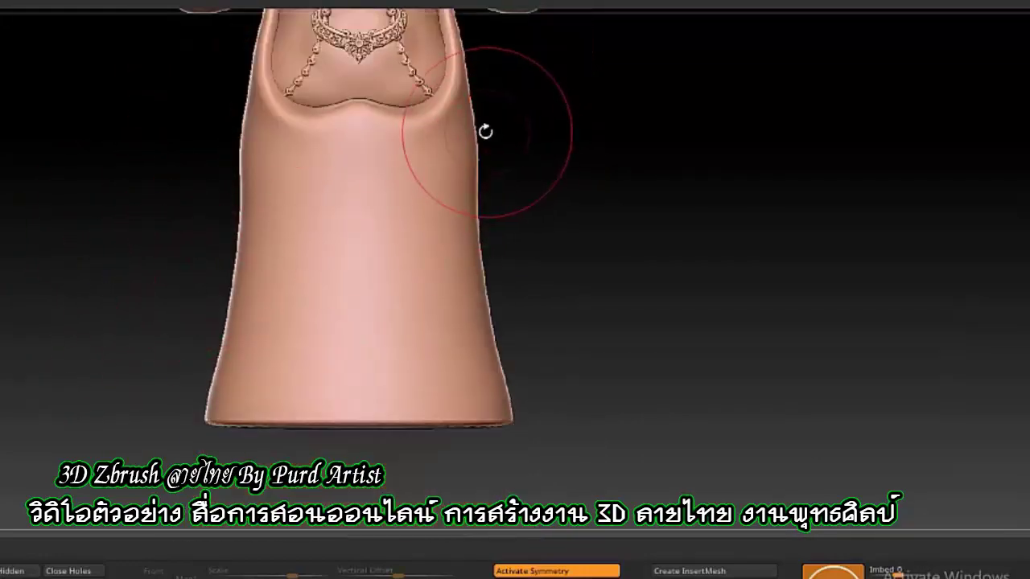
Bulge the skirt at the hips and cut the lower skirt along a V-shaped line with ClipCurve.
left_click_drag(518, 131, 467, 195)
key("b")
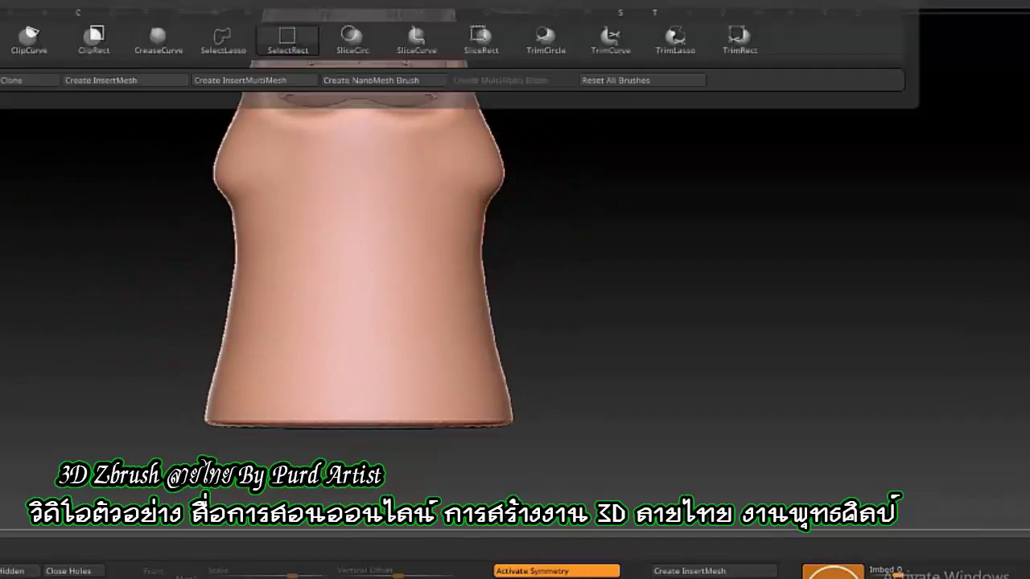
left_click(417, 37)
left_click(28, 45)
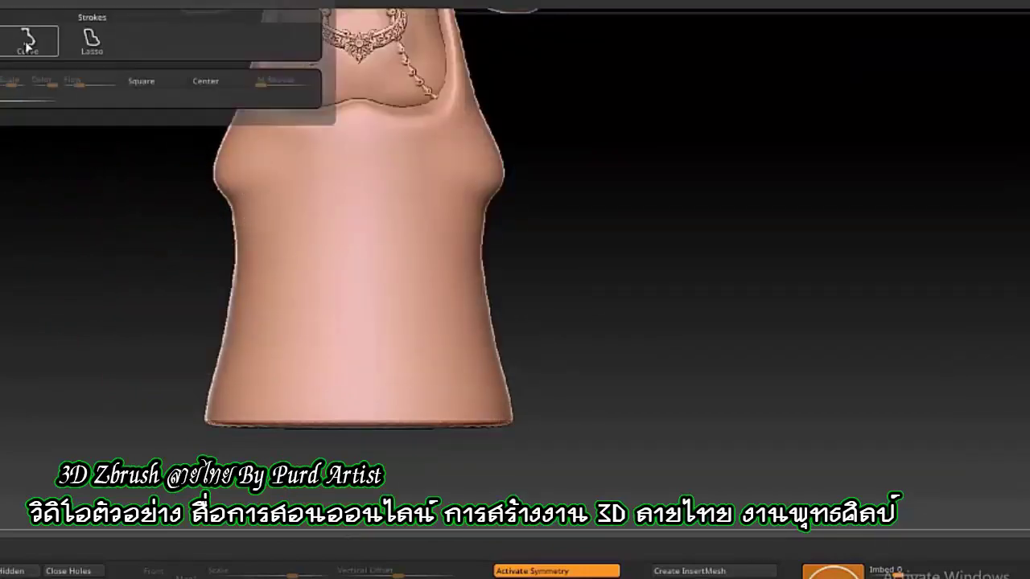
left_click(29, 45)
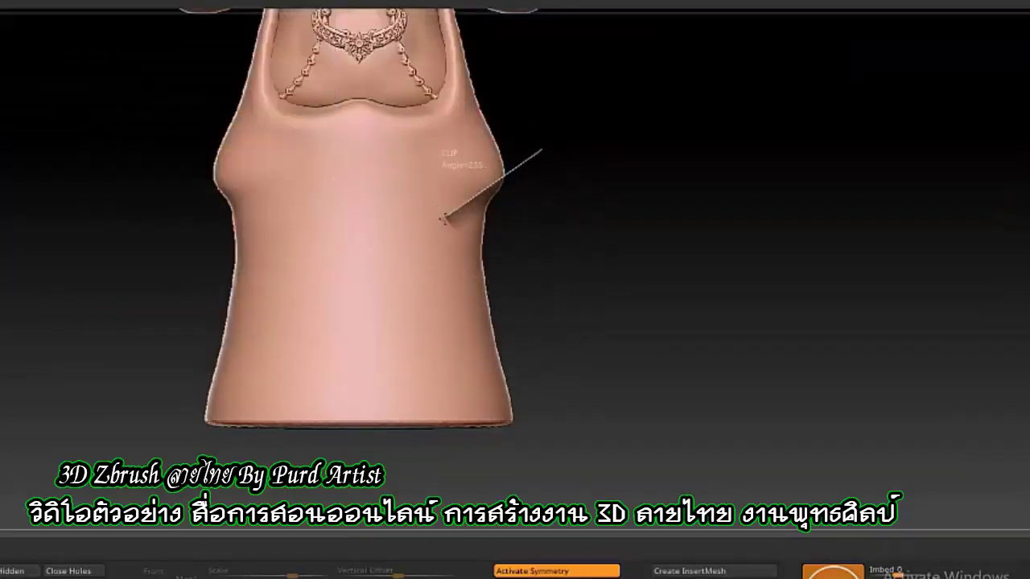
left_click_drag(330, 268, 338, 265, "ctrl+shift")
left_click_drag(124, 212, 102, 103)
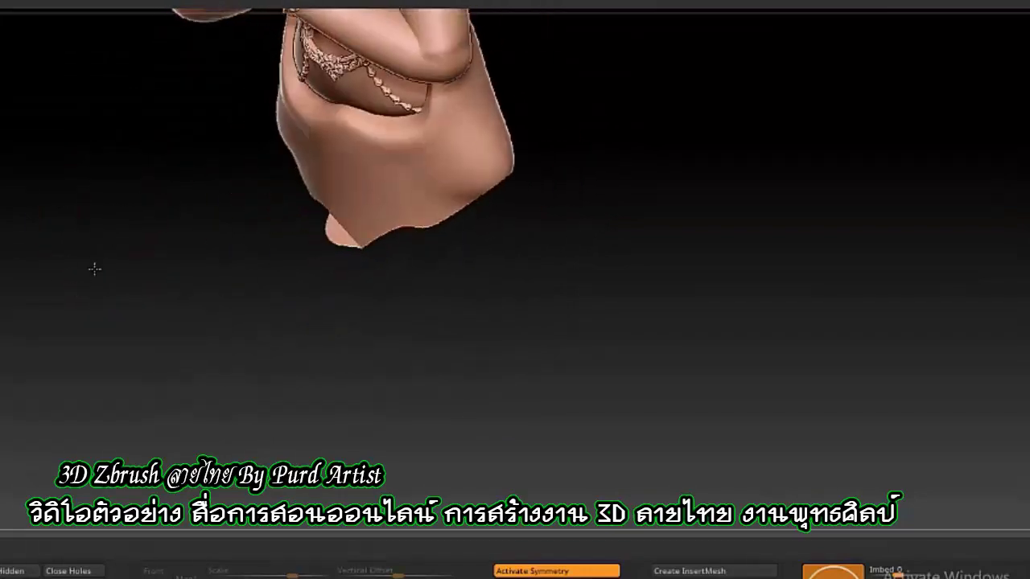
Trim the skirt's right edge with TrimCurve and review the hem from the sides.
key("b")
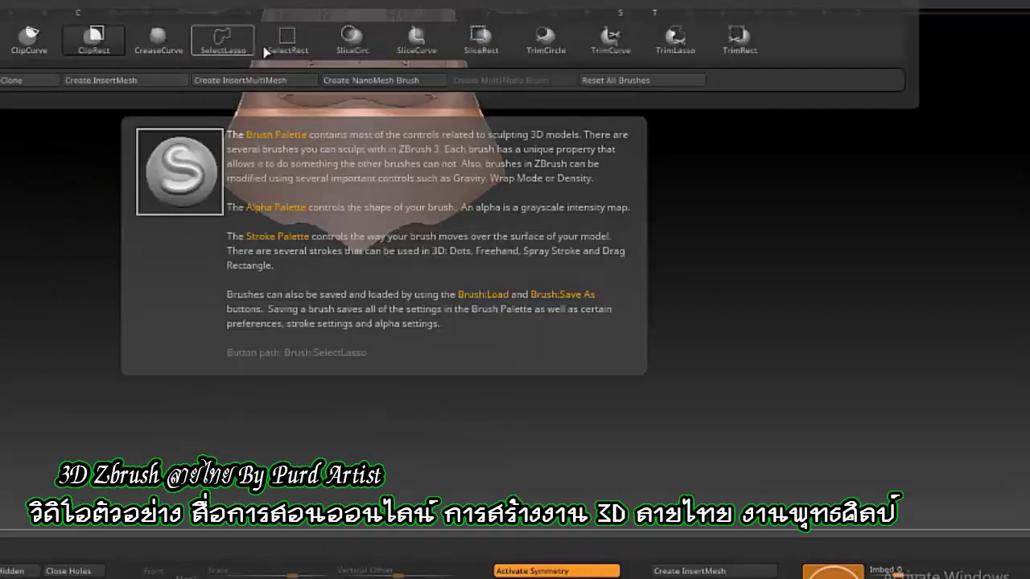
left_click(612, 50)
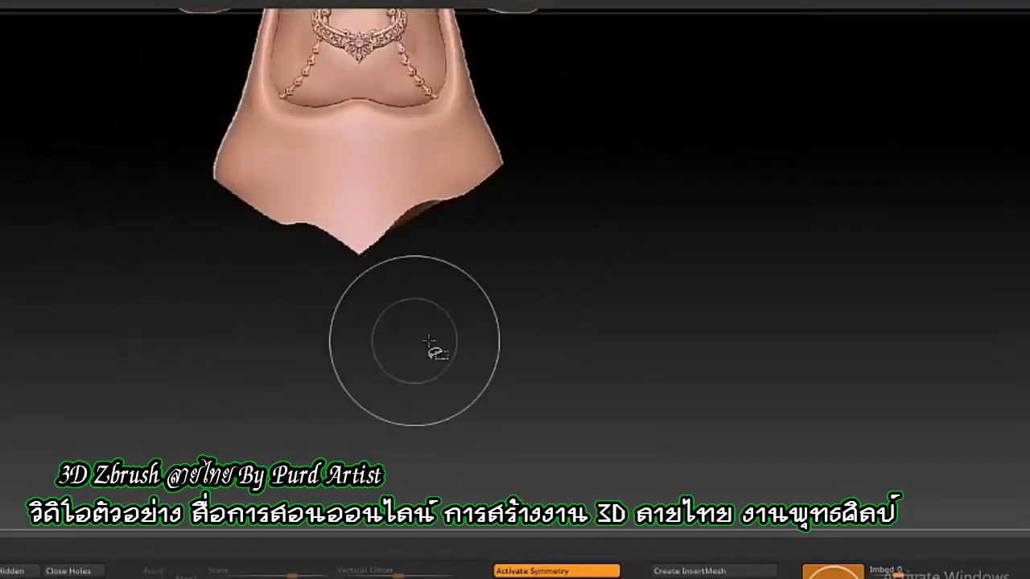
left_click_drag(437, 351, 475, 322)
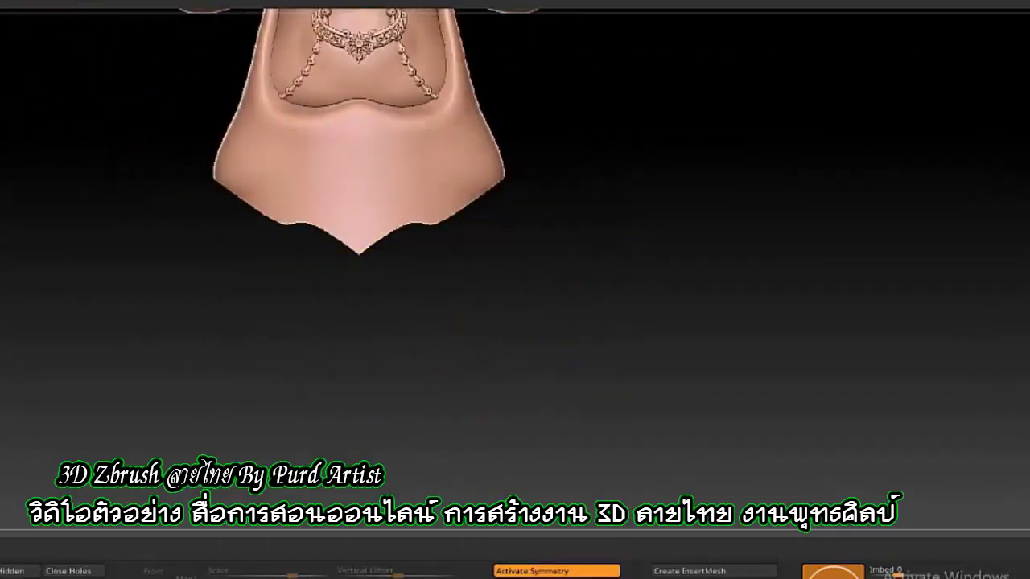
left_click_drag(536, 150, 464, 206)
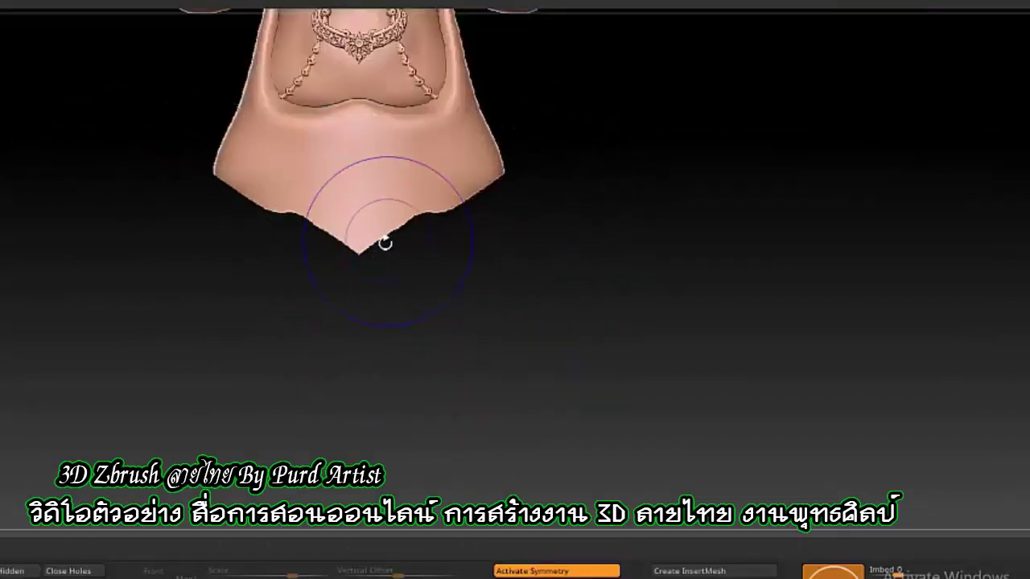
left_click_drag(428, 318, 348, 247)
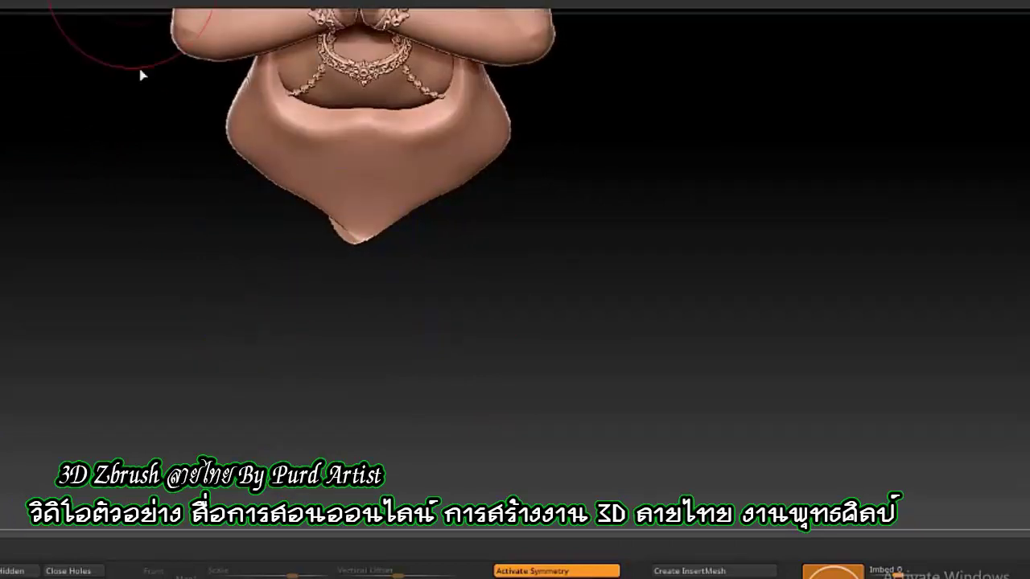
mouse_move(244, 231)
left_mouse_down()
mouse_move(375, 304)
mouse_move(72, 244)
left_mouse_up()
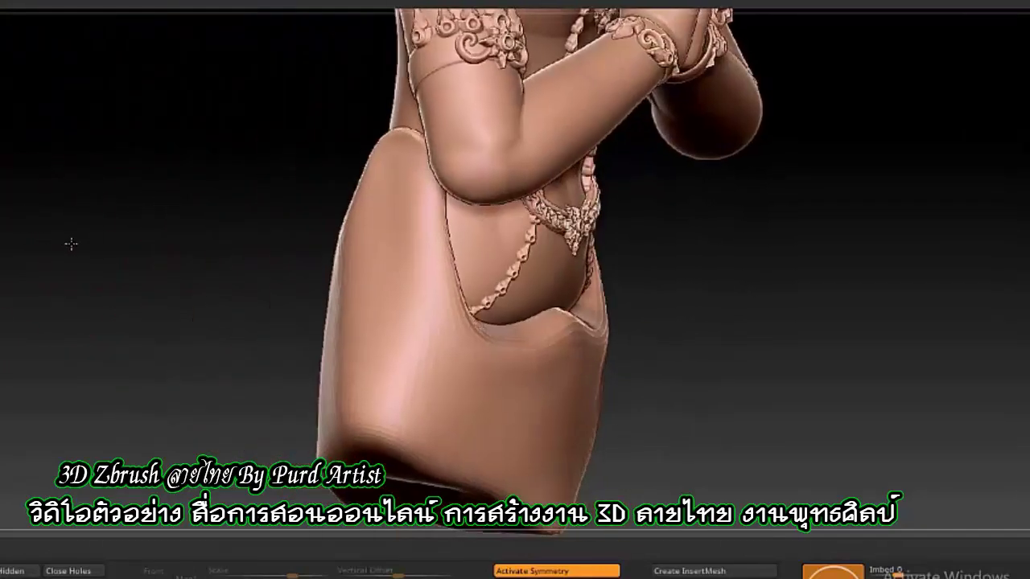
key("w")
left_click_drag(294, 432, 172, 348)
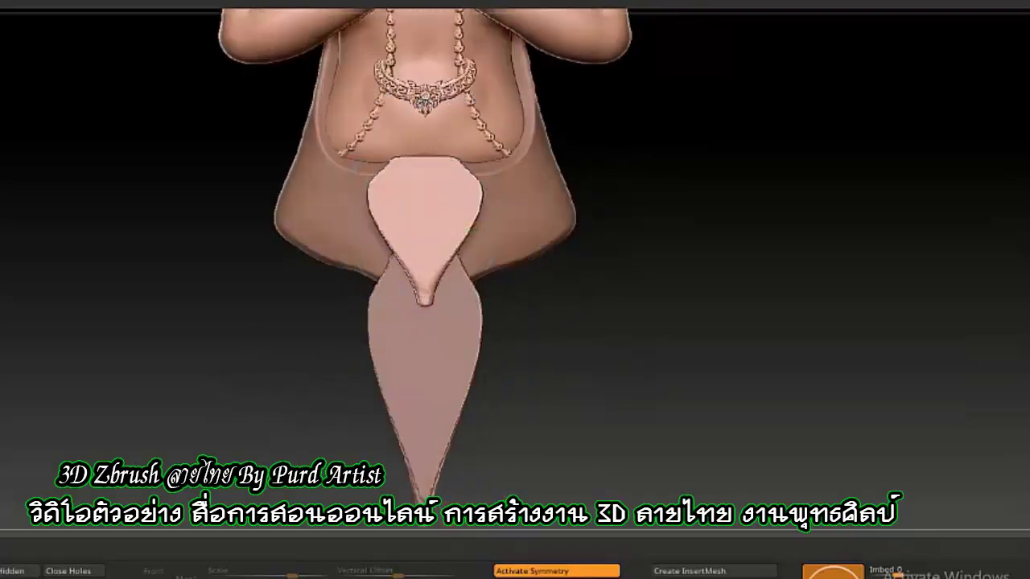
Turn off symmetry, rotate to a three-quarter view, and ghost the other subtools.
left_click_drag(205, 237, 84, 262)
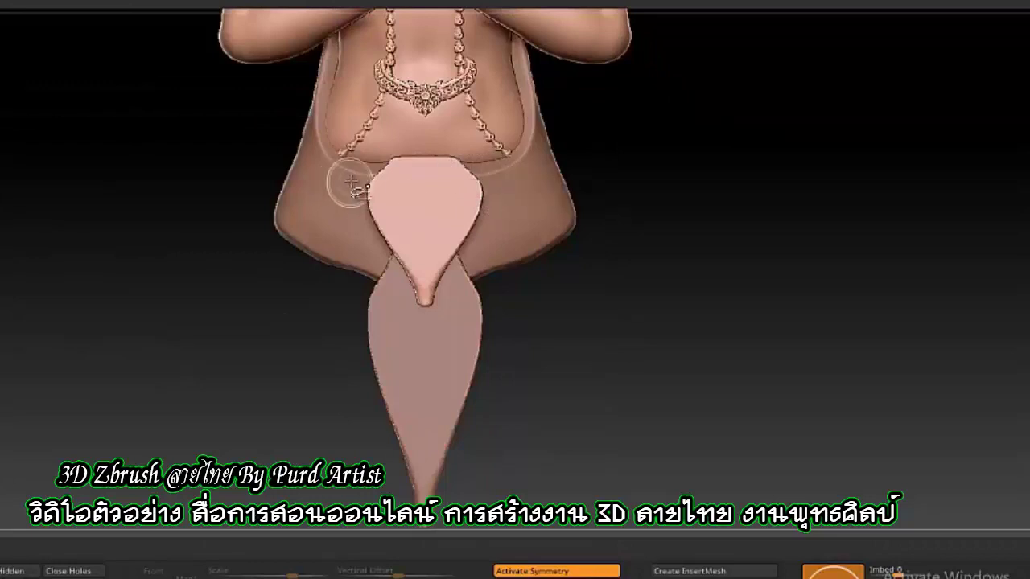
key("x")
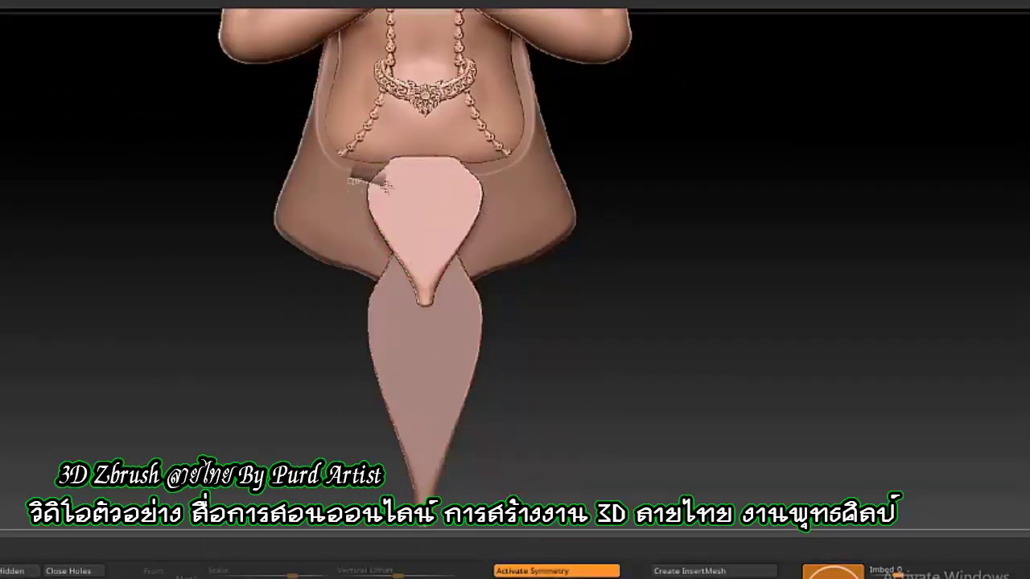
scroll(414, 157, "up", 3)
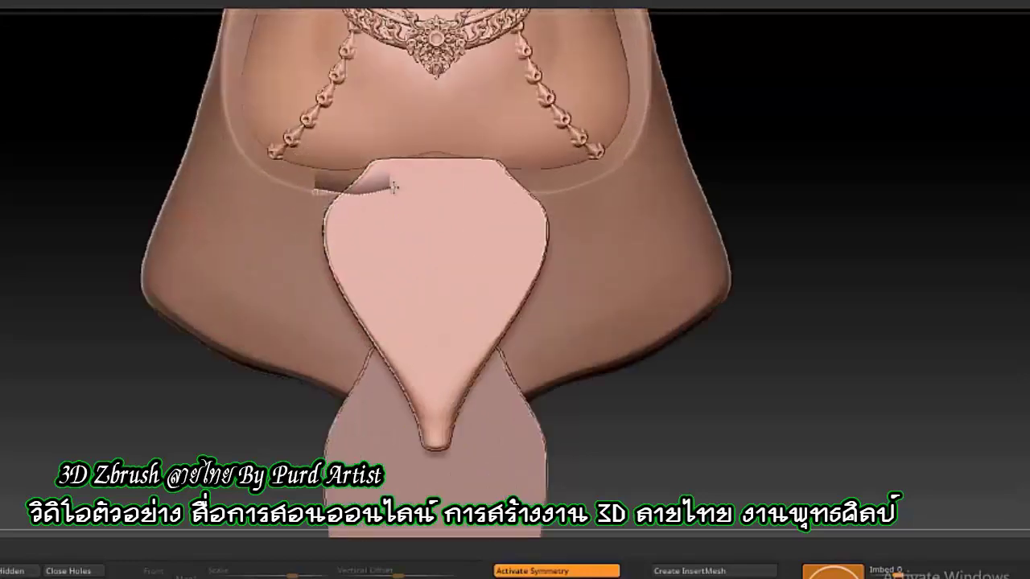
scroll(361, 231, "down", 3)
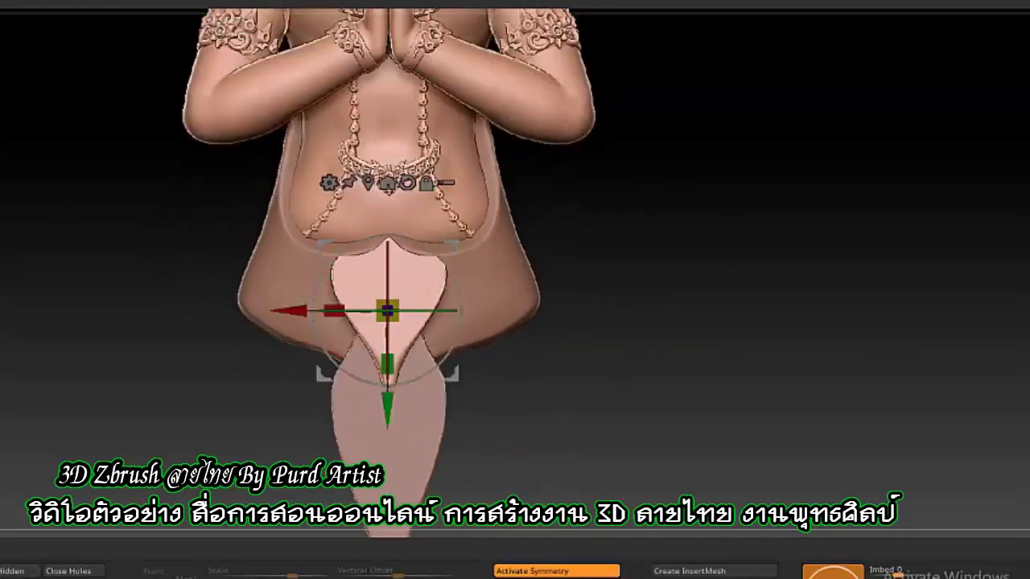
left_click_drag(51, 233, 125, 246)
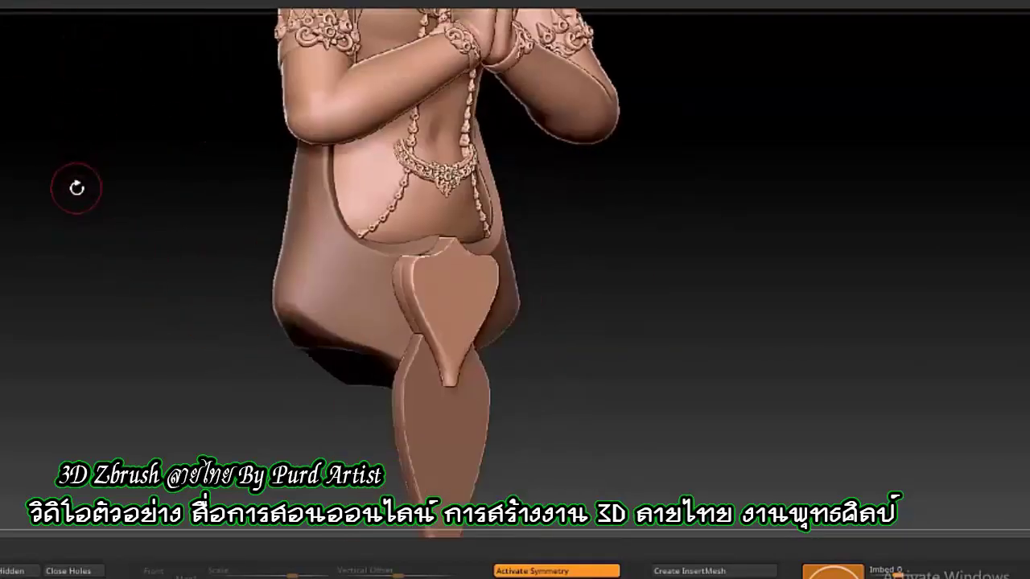
left_click_drag(201, 409, 314, 356, "shift")
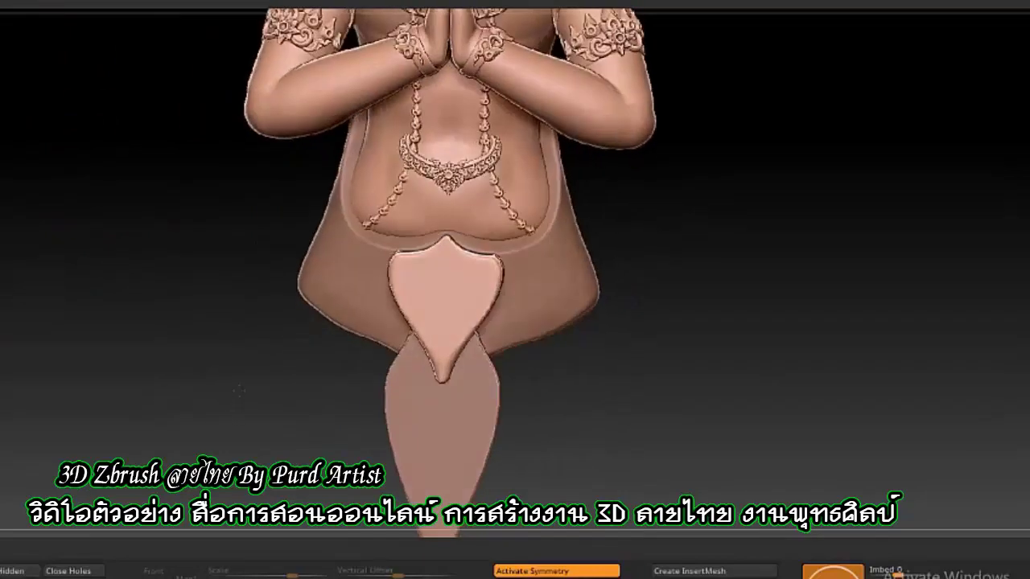
scroll(474, 261, "up", 3)
left_click_drag(116, 224, 37, 218)
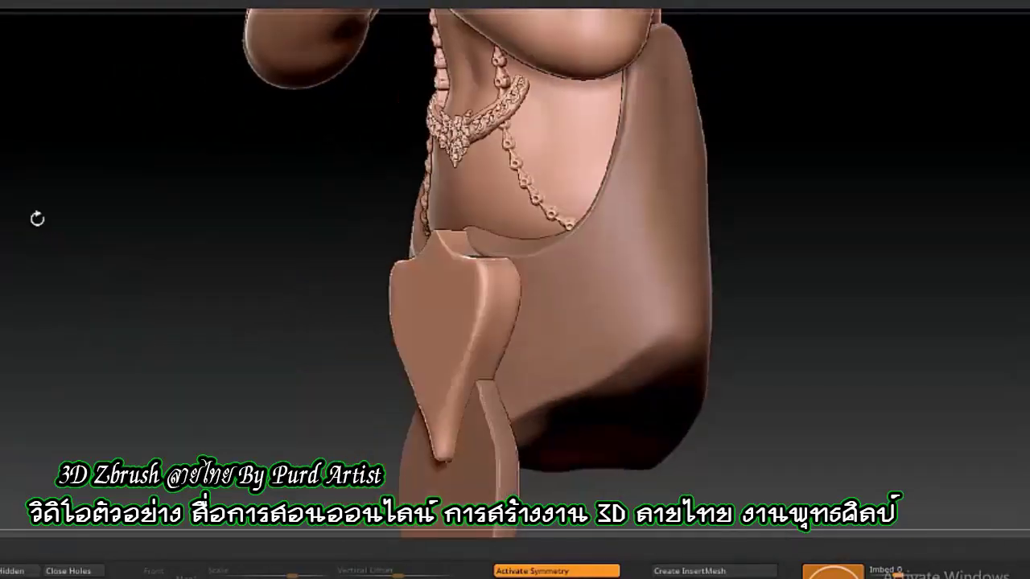
key("alt+t")
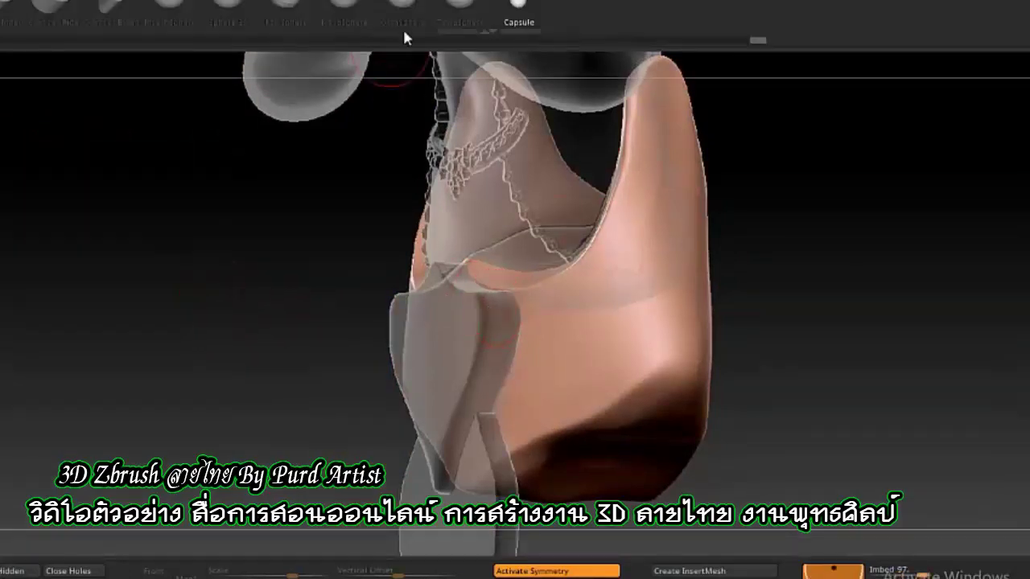
Try a curve tube along the skirt's upper edge, then undo the attempts.
left_click(499, 312)
left_click(485, 296)
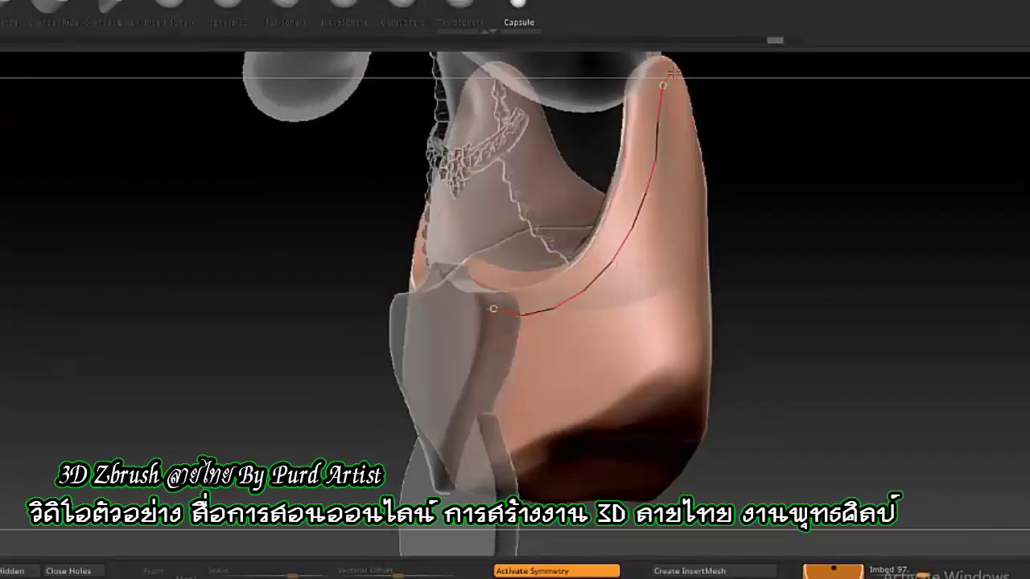
left_click(665, 78)
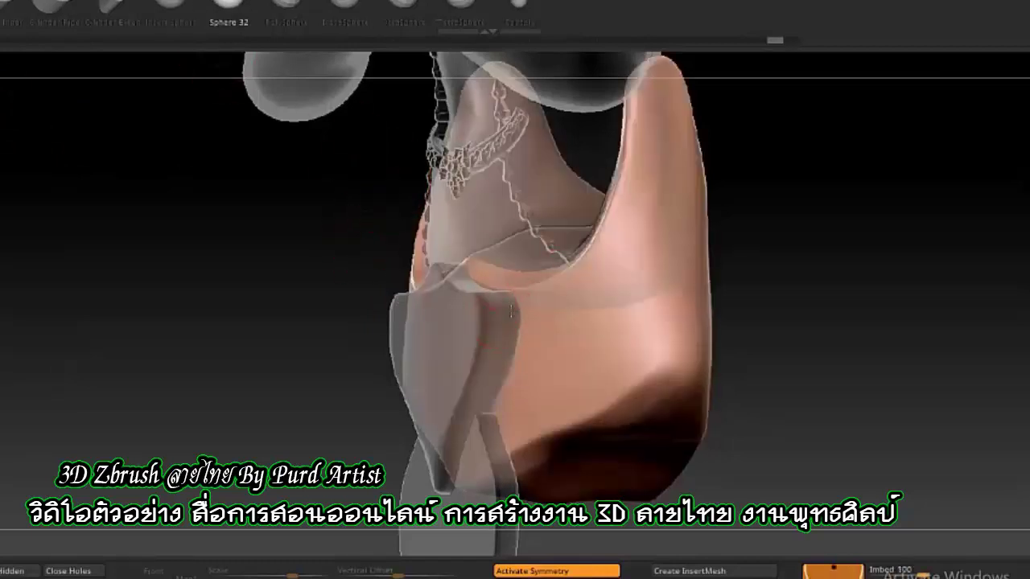
left_click_drag(653, 111, 663, 95)
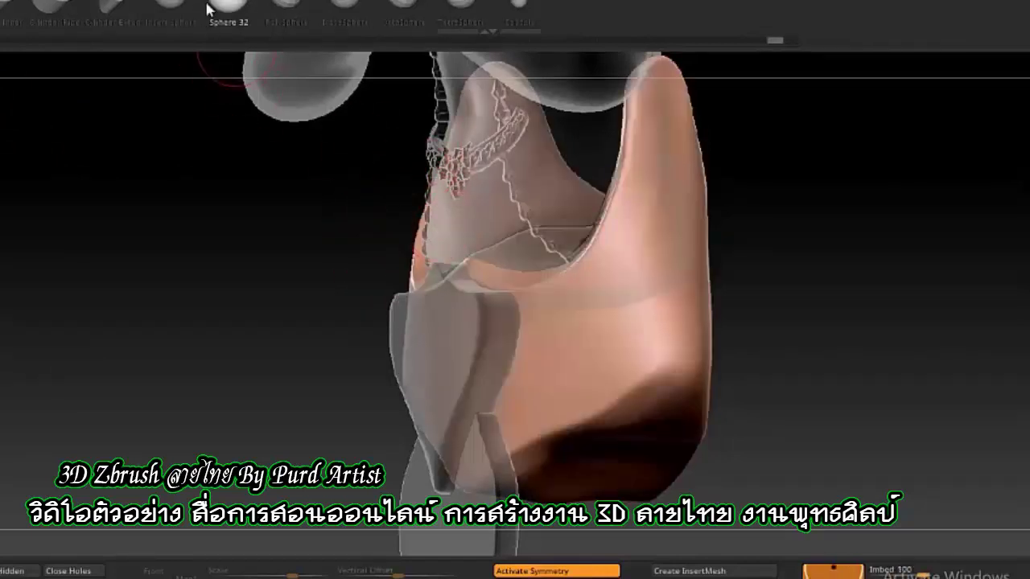
left_click(647, 121)
key("space")
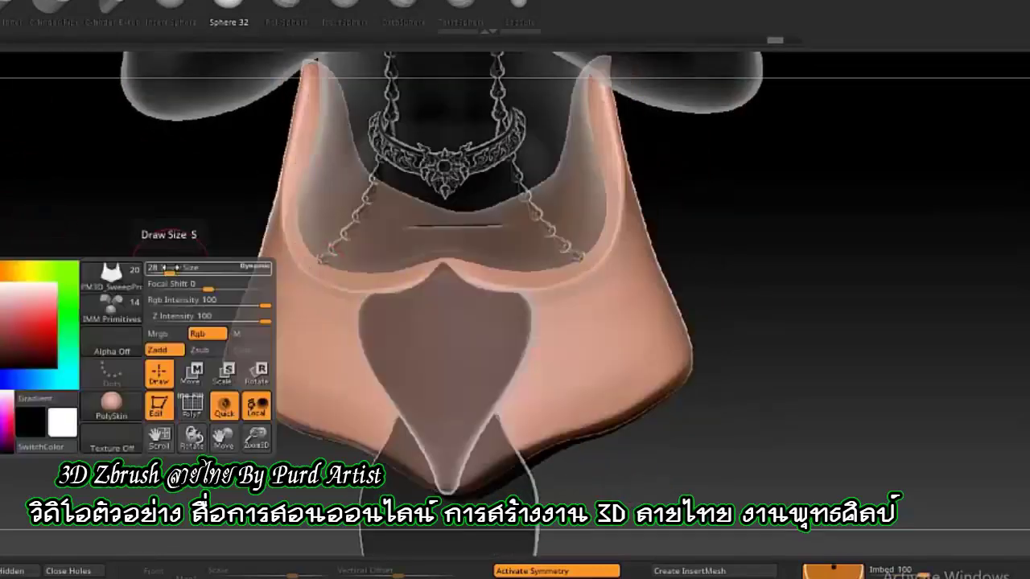
left_click_drag(165, 264, 136, 221)
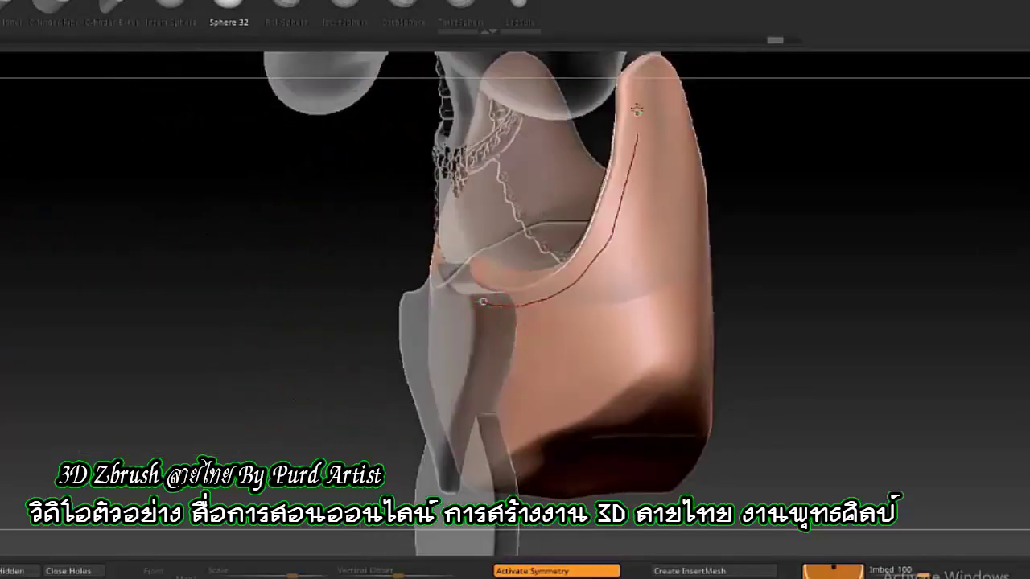
left_click_drag(636, 110, 667, 72)
key("ctrl+z")
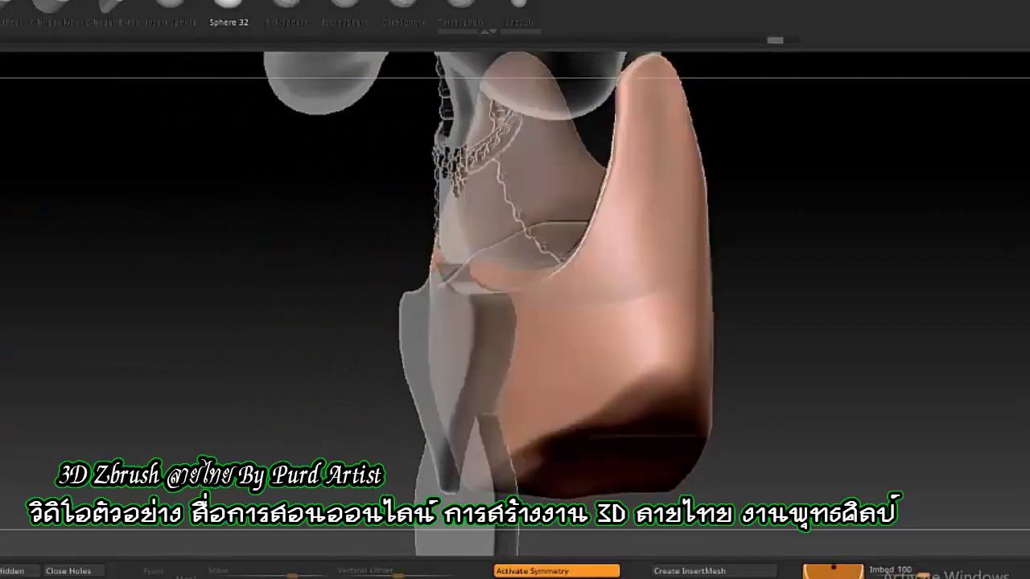
Redraw the cord along the skirt's upper edge and check it with transparency from side and front.
left_click(481, 303)
mouse_move(299, 278)
left_mouse_down()
mouse_move(329, 298)
mouse_move(271, 282)
mouse_move(266, 330)
mouse_move(233, 273)
left_mouse_up()
key("space")
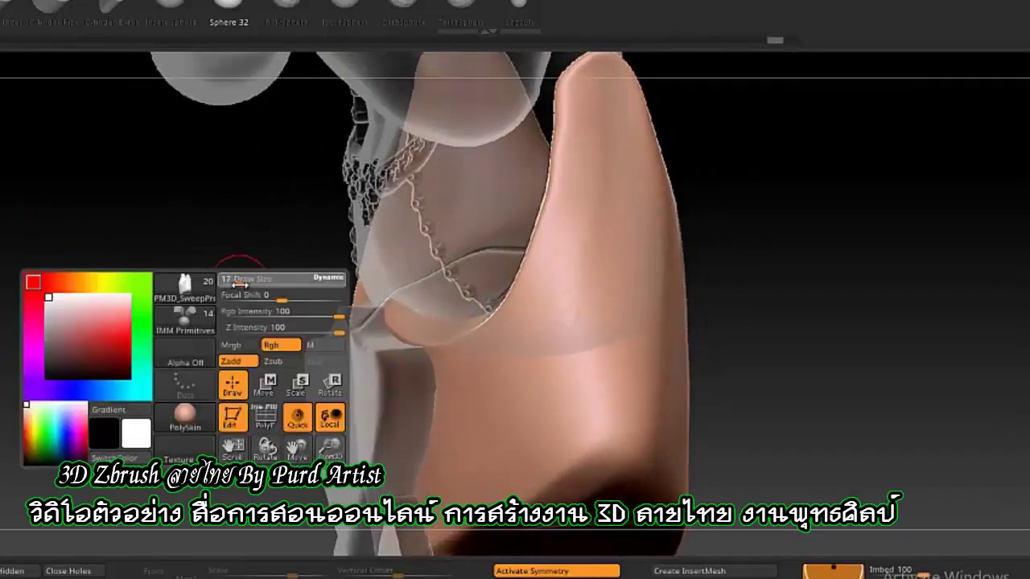
left_click_drag(574, 122, 595, 70)
mouse_move(708, 161)
left_mouse_down()
mouse_move(143, 308)
mouse_move(205, 300)
left_mouse_up()
left_click(31, 395)
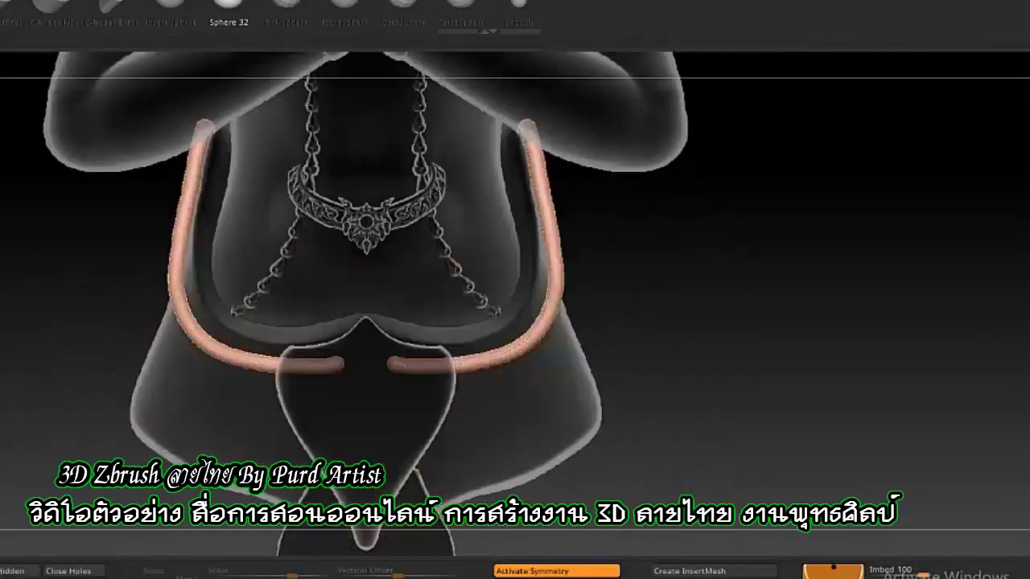
left_click_drag(30, 386, 3, 338)
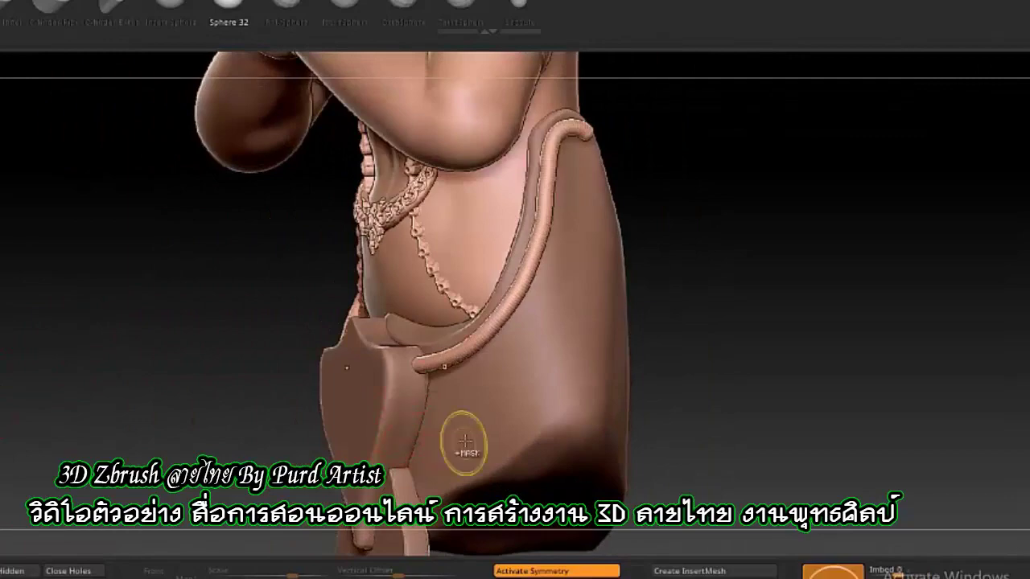
left_click_drag(465, 441, 729, 557)
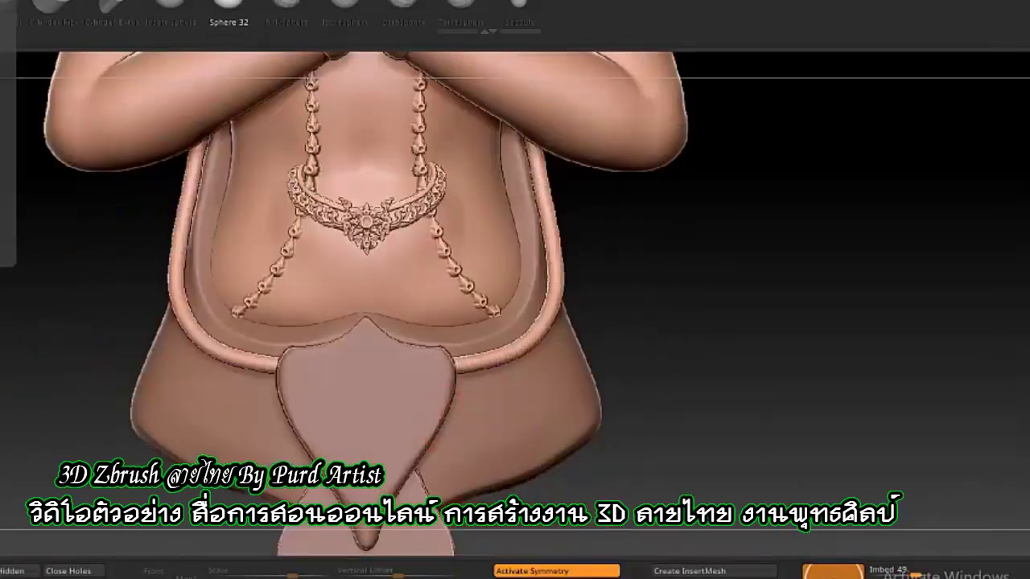
Hide the front flap and draw a second curve tube along the lower belt edge.
left_click(4, 330)
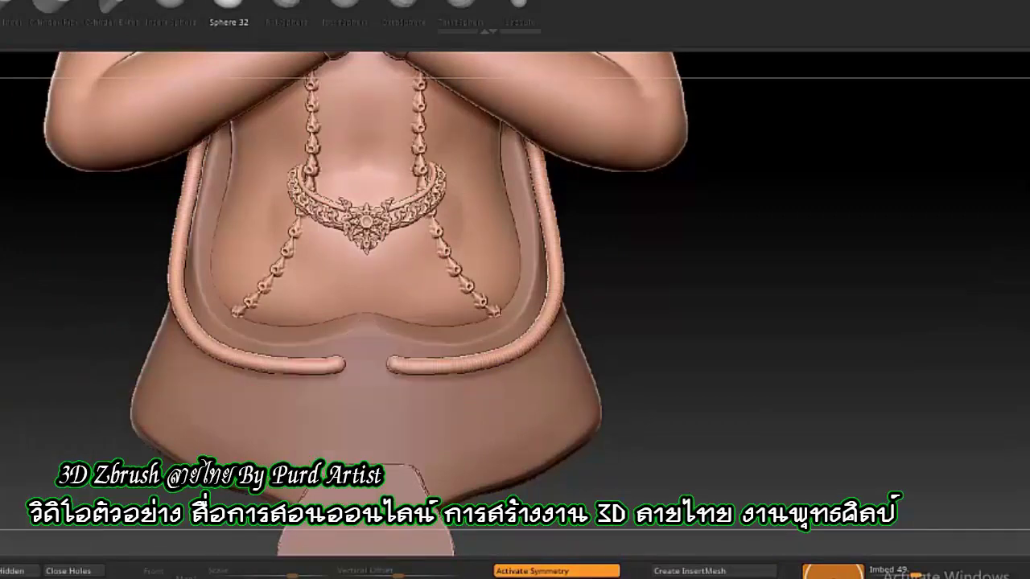
left_click_drag(58, 327, 372, 418)
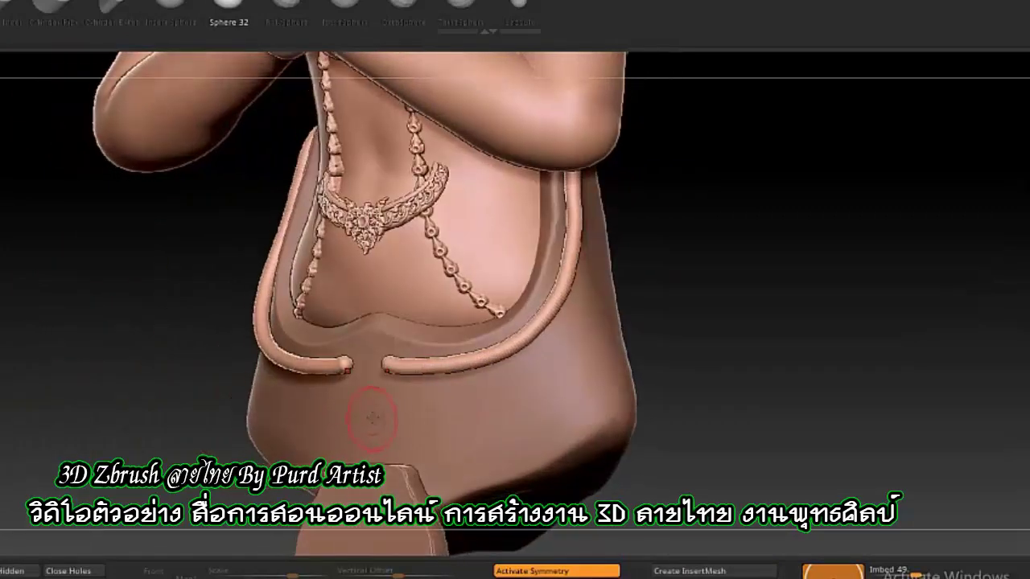
left_click(568, 349)
left_click_drag(644, 354, 4, 342)
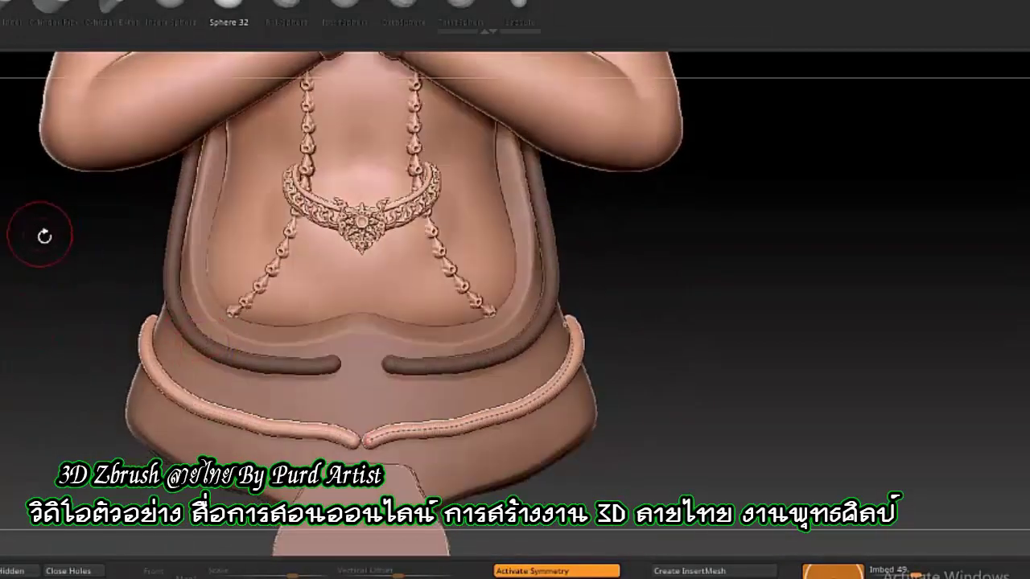
Show the front flap again and select it with the gizmo active.
left_click(4, 330)
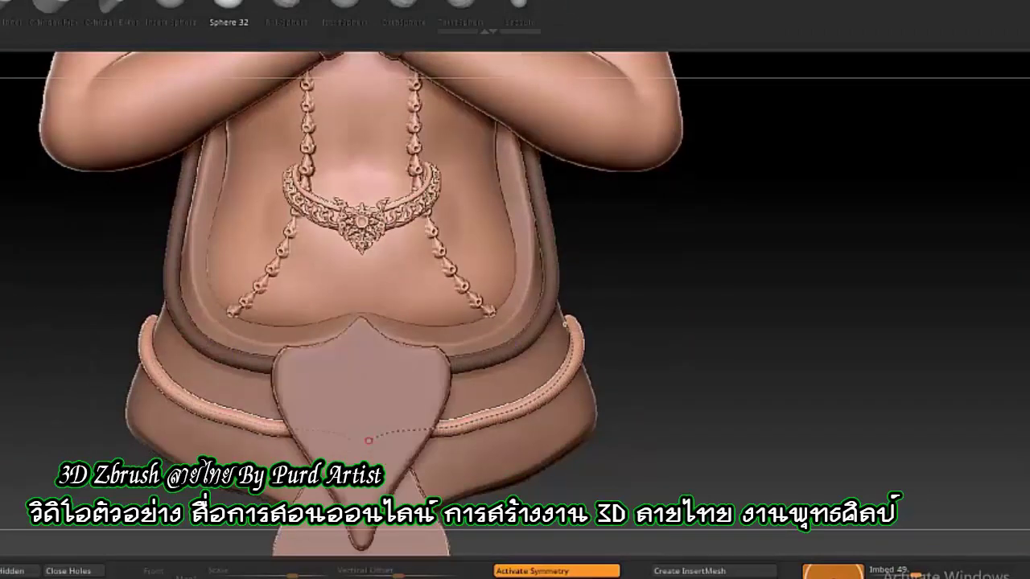
left_click(368, 441, "alt")
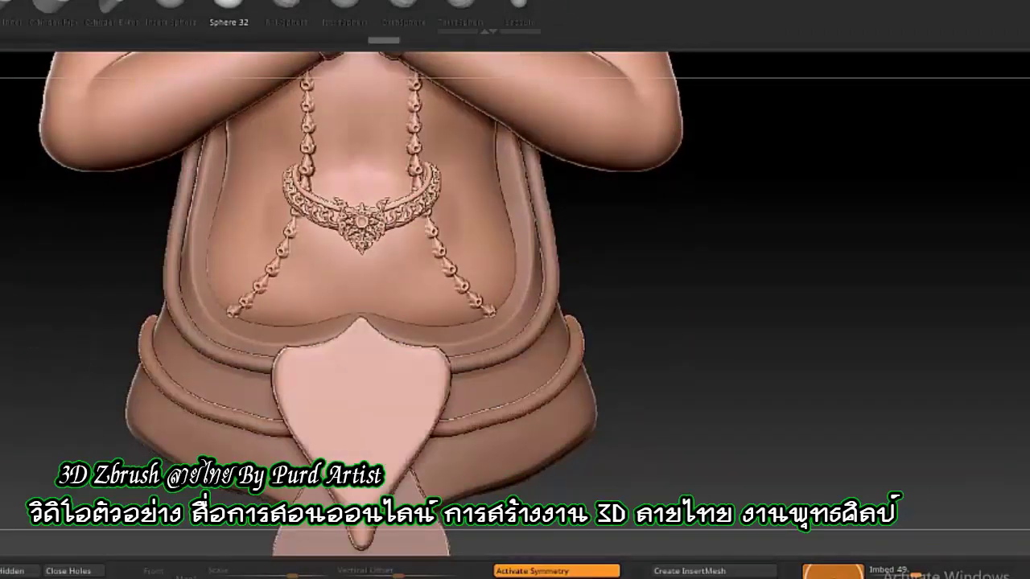
key("w")
mouse_move(41, 337)
left_mouse_down()
mouse_move(164, 400)
mouse_move(145, 350)
left_mouse_up()
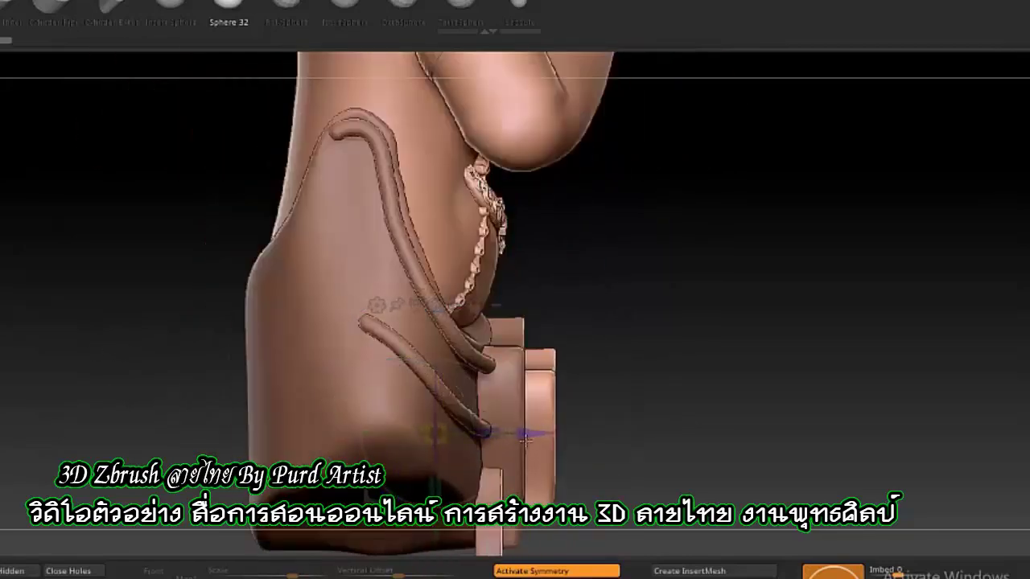
Frame the front flap in a three-quarter view and insert an ornament at the shield's top point.
left_click_drag(145, 350, 501, 435)
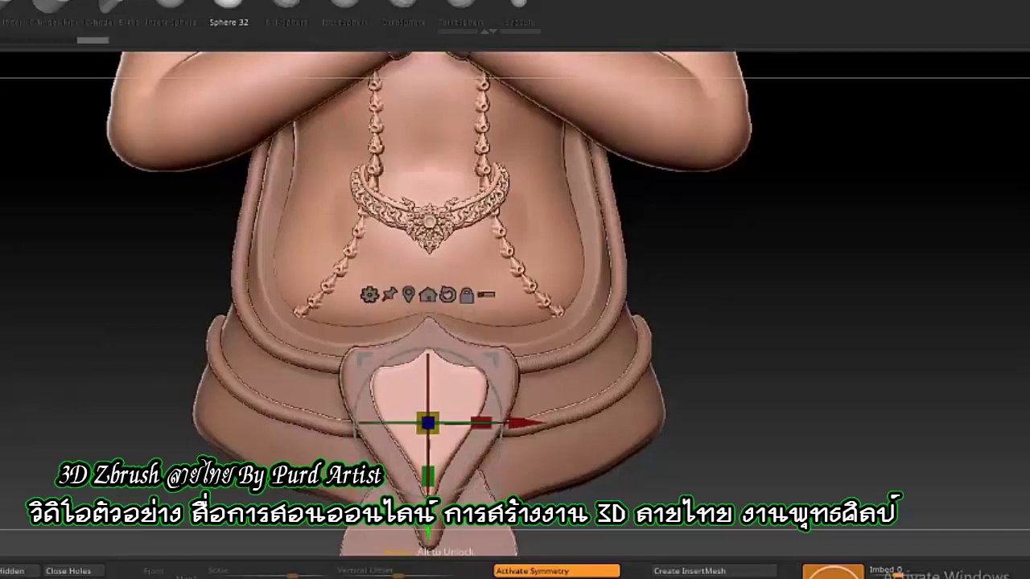
mouse_move(193, 322)
left_mouse_down()
mouse_move(138, 316)
mouse_move(209, 318)
mouse_move(136, 365)
mouse_move(122, 251)
left_mouse_up()
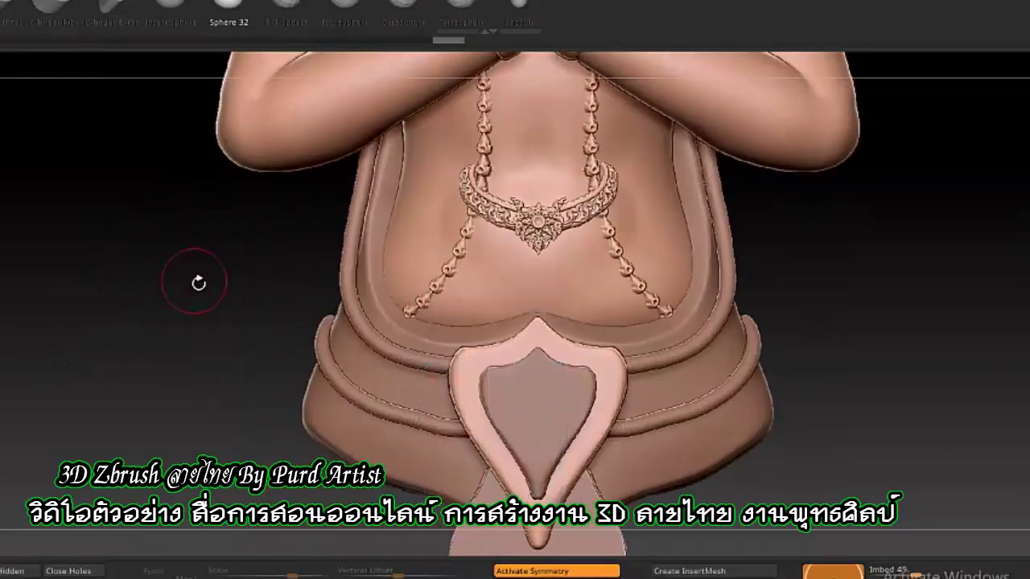
scroll(523, 302, "up", 2)
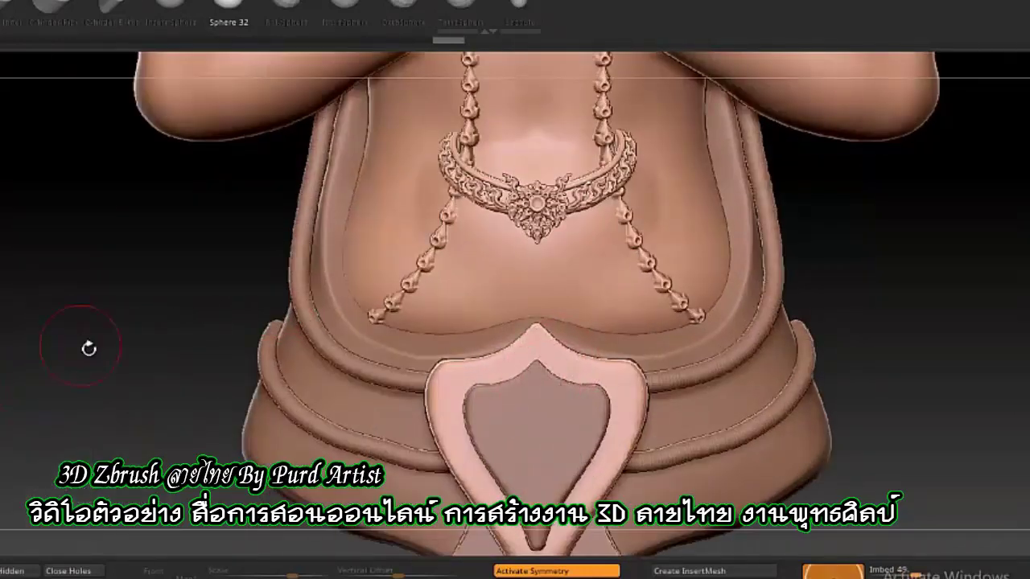
left_click_drag(88, 347, 68, 267, "alt")
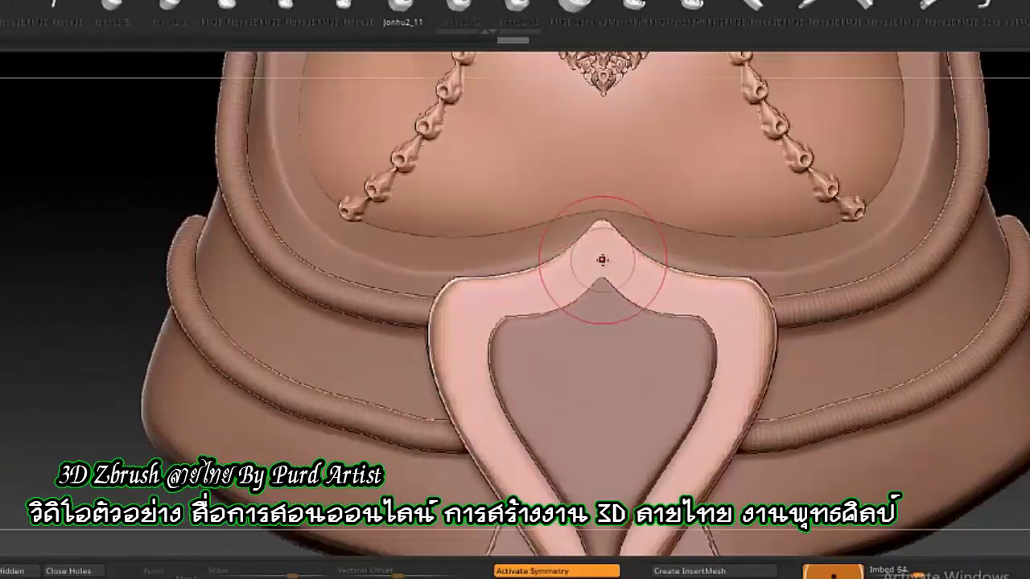
left_click_drag(603, 260, 603, 225)
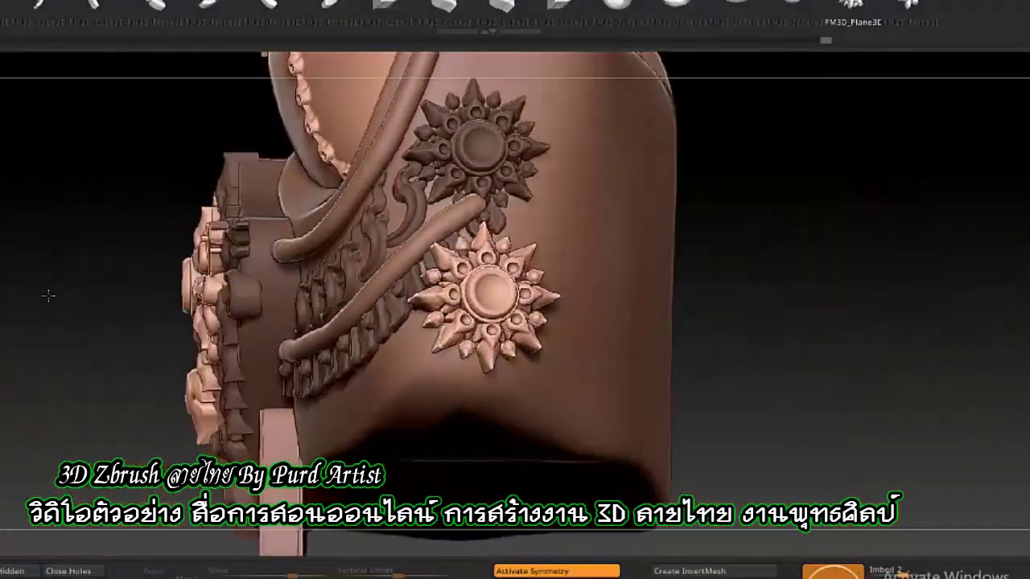
Pick a different IMM ornament and insert a spiral above the rosette.
left_click_drag(49, 295, 131, 202)
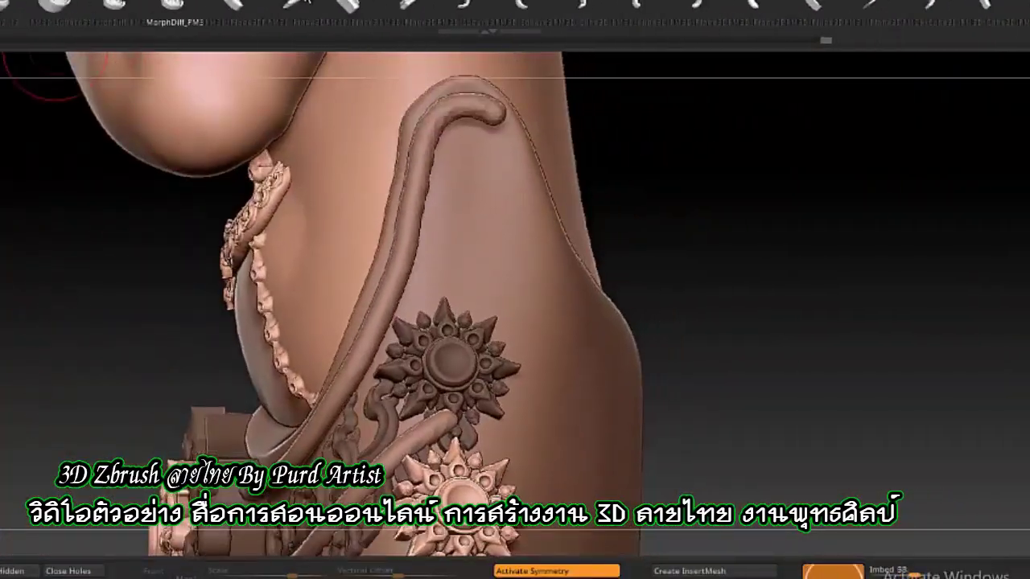
left_click_drag(306, 1, 73, 4)
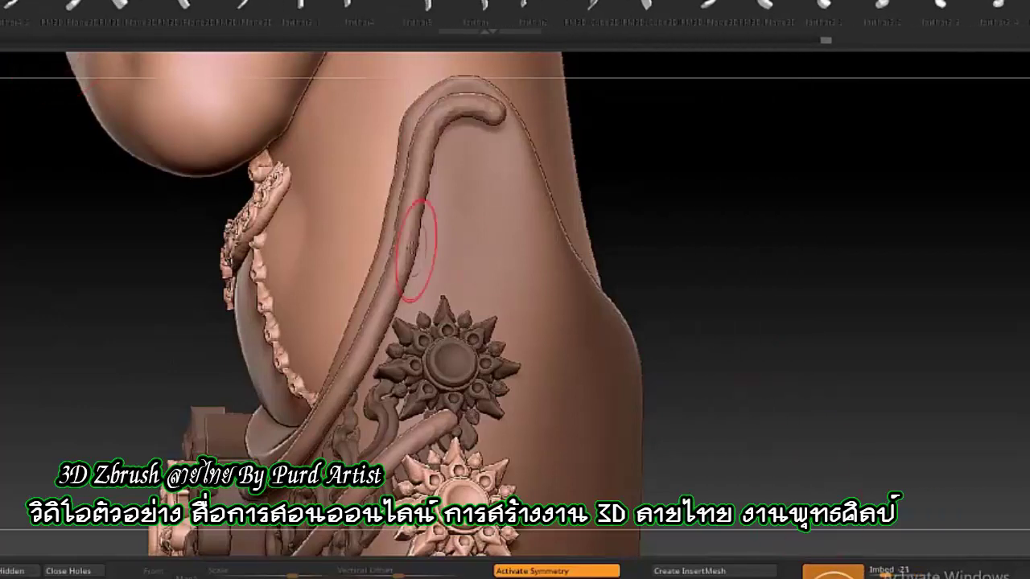
left_click_drag(416, 250, 439, 234)
key("w")
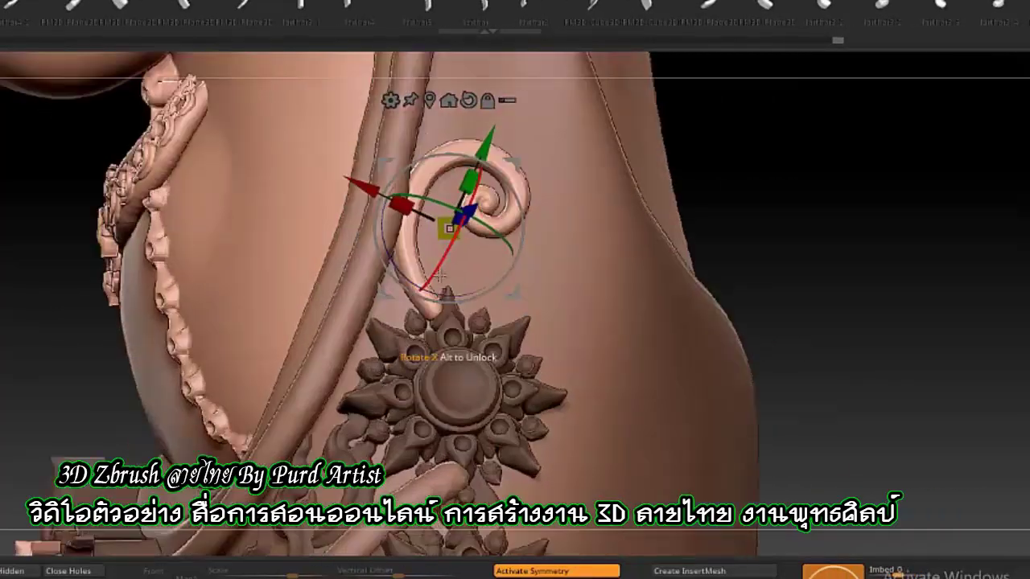
key("q")
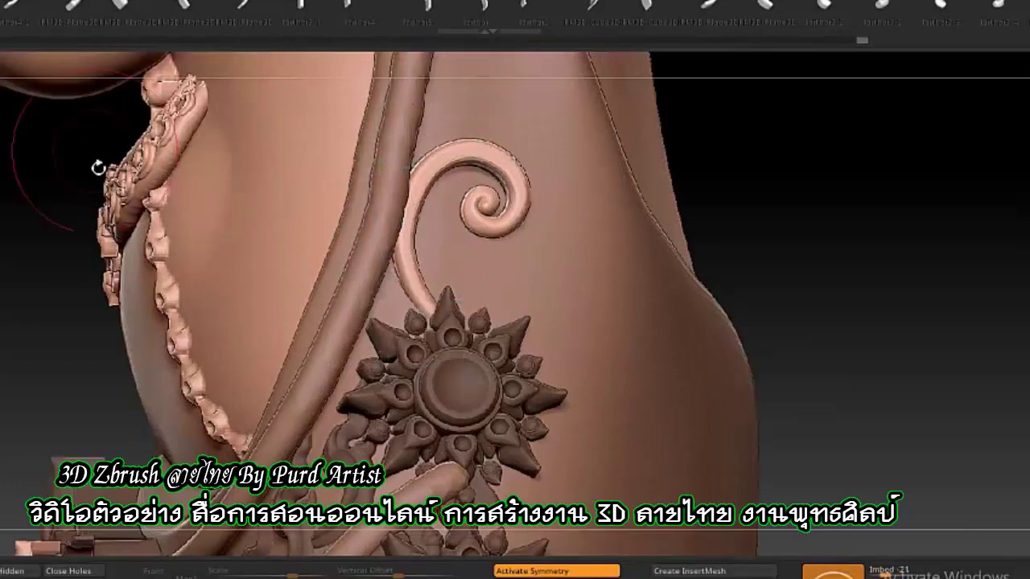
left_click_drag(98, 168, 667, 459)
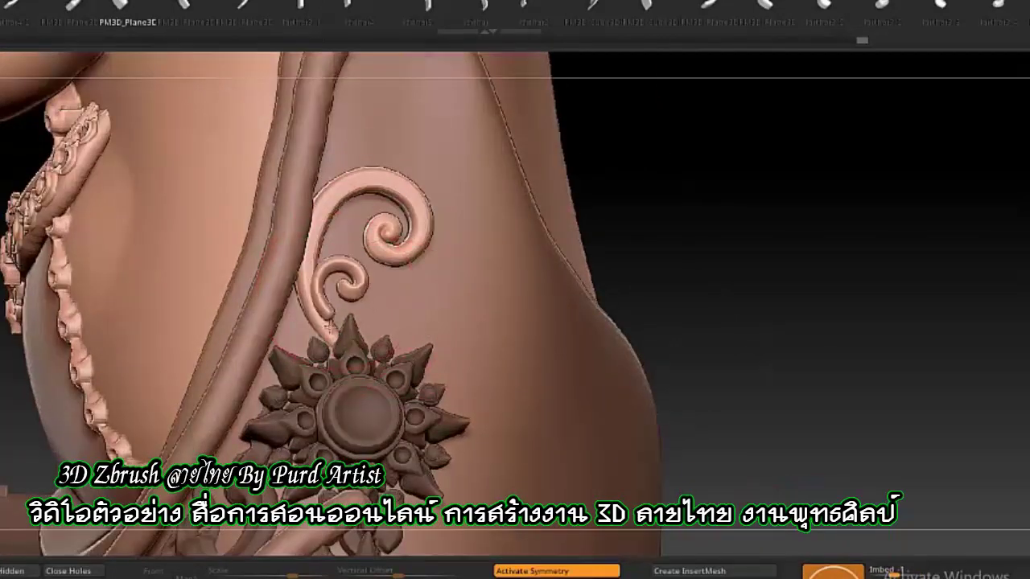
Select the small lower spiral and scale it down with the gizmo.
left_click(334, 277, "alt")
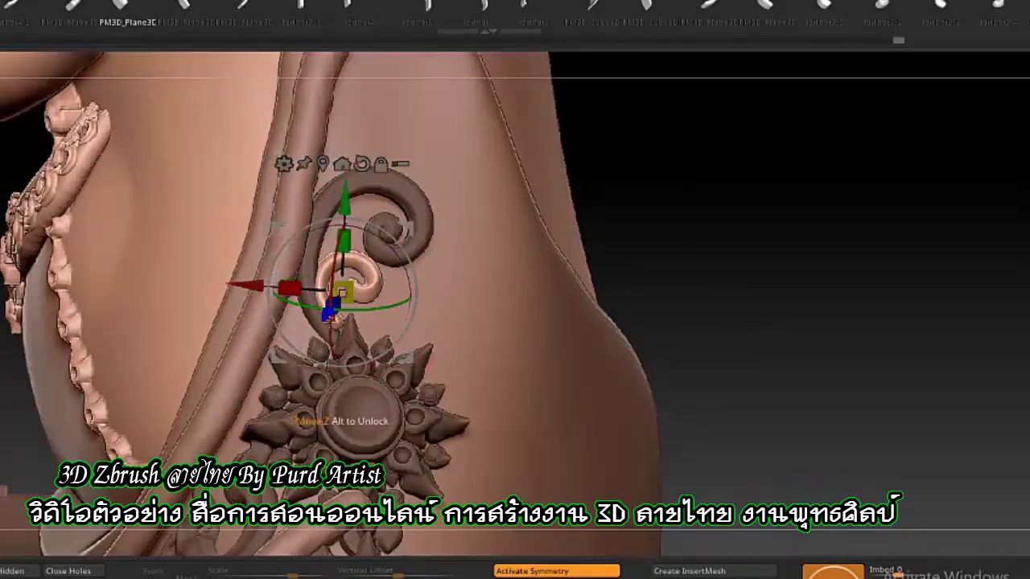
left_click_drag(352, 286, 330, 323)
key("q")
left_click_drag(724, 282, 709, 26)
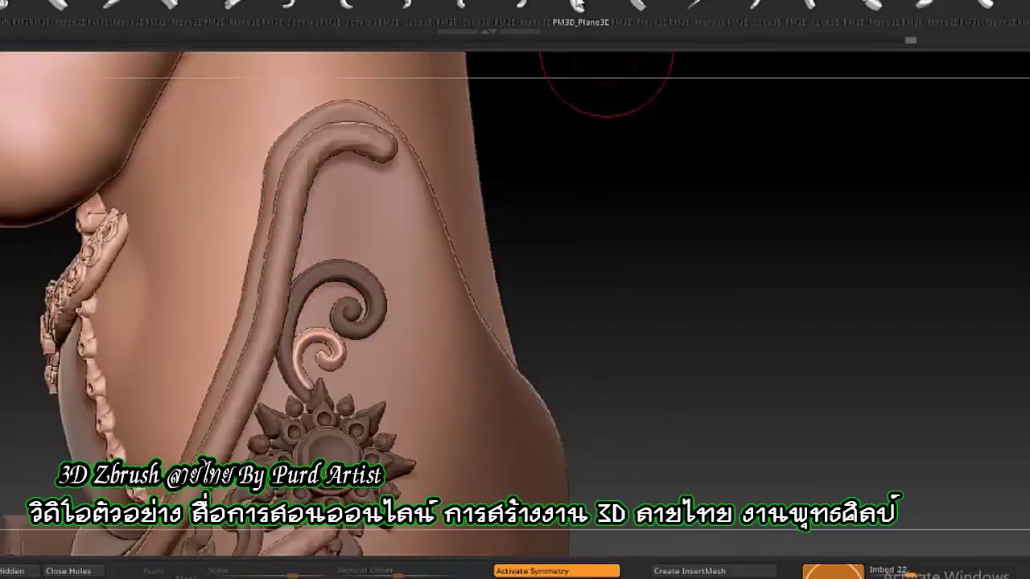
Select the flame ornaments and rotate them into place above and beside the spiral.
left_click(338, 185, "alt")
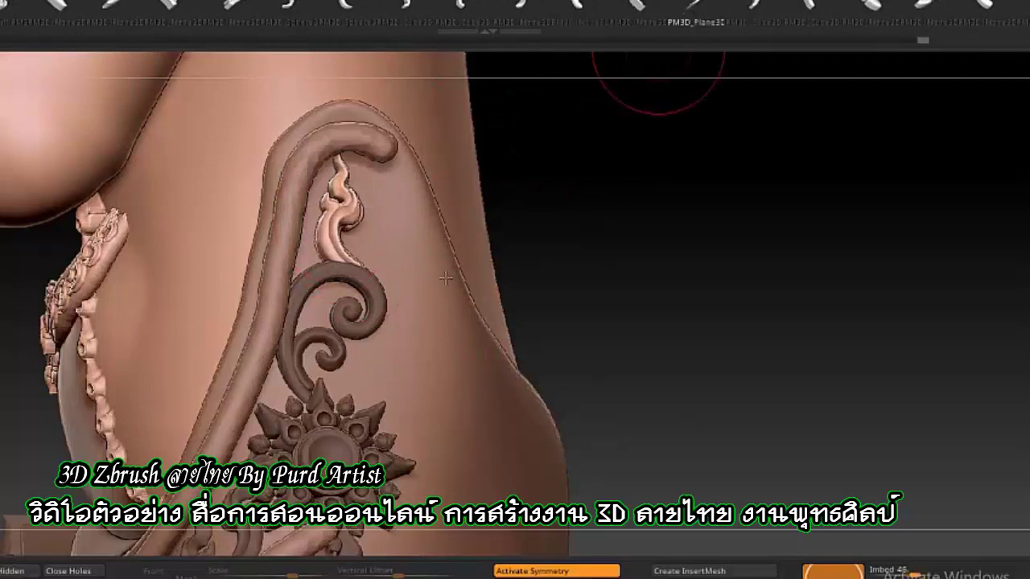
left_click(831, 568)
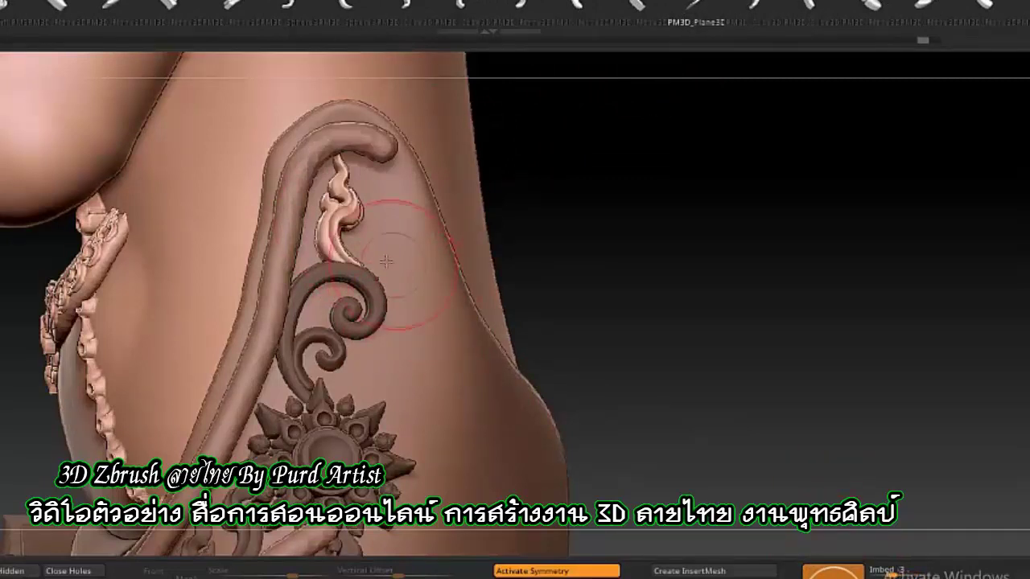
key("w")
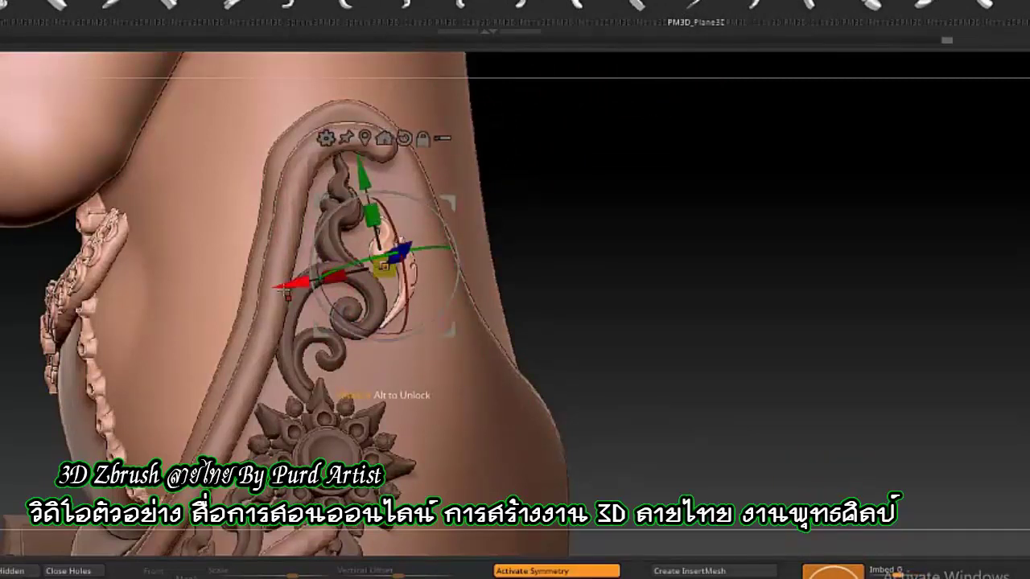
left_click_drag(379, 233, 394, 265)
key("q")
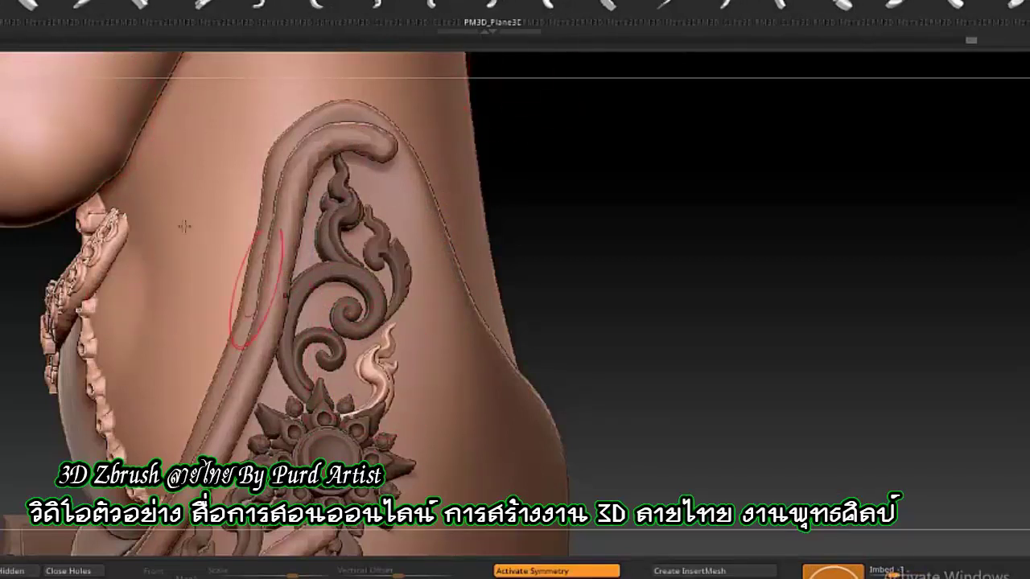
key("w")
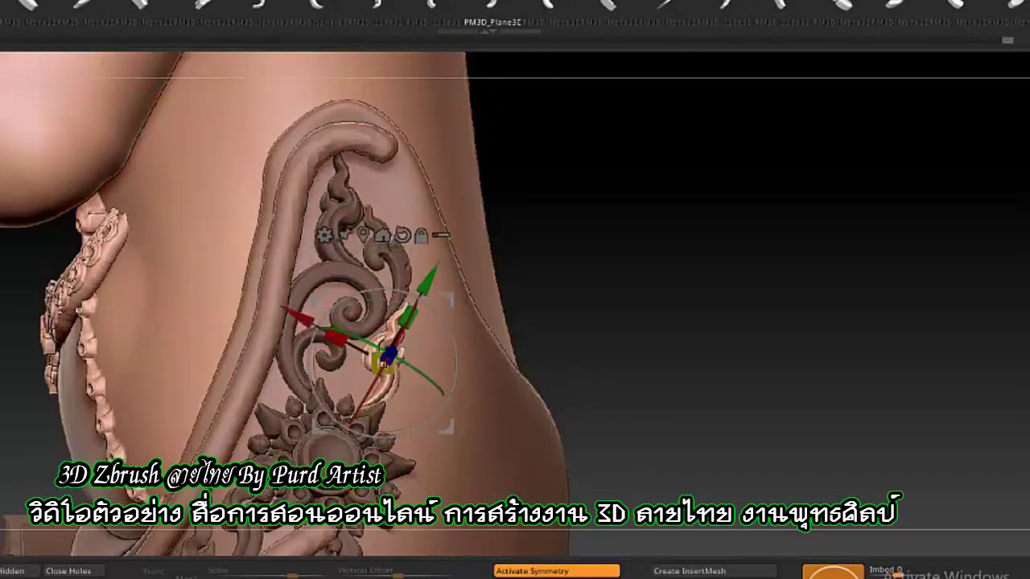
key("q")
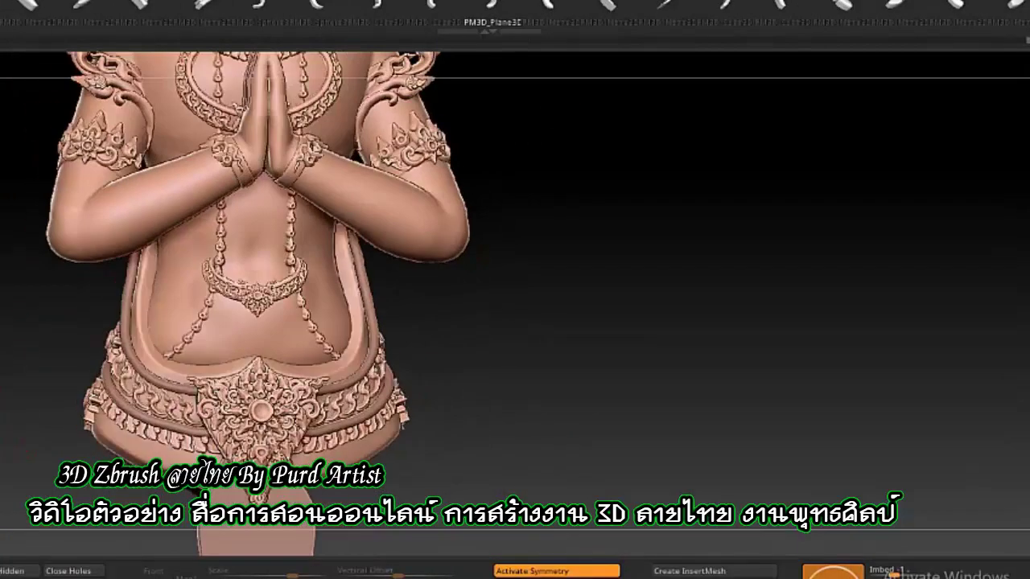
Reframe the belt area, undo the misplaced curled ornament, and bring up the gizmo on the side flame piece.
mouse_move(46, 375)
left_mouse_down()
mouse_move(129, 379)
mouse_move(80, 367)
left_mouse_up()
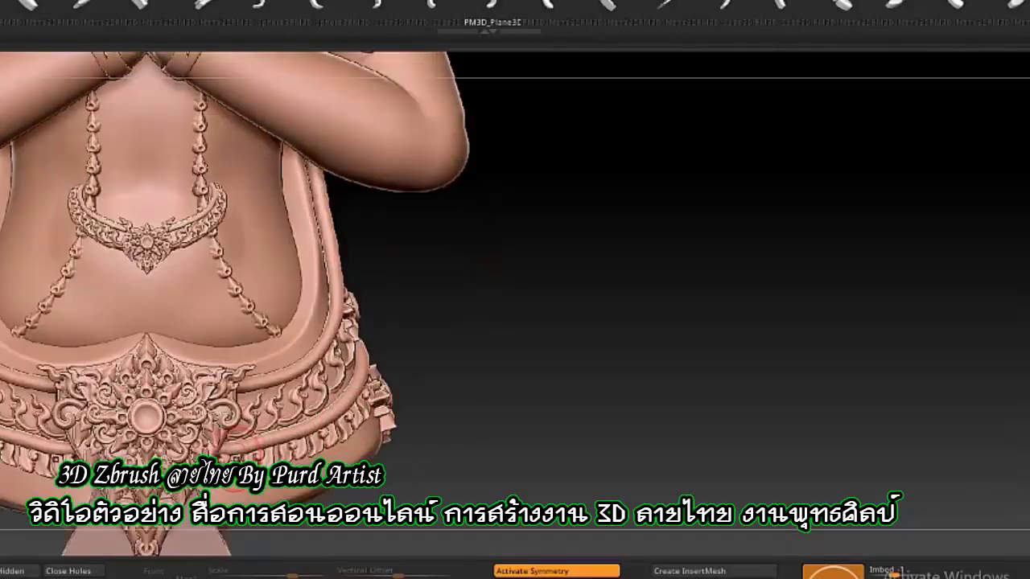
left_click_drag(488, 362, 572, 218, "alt")
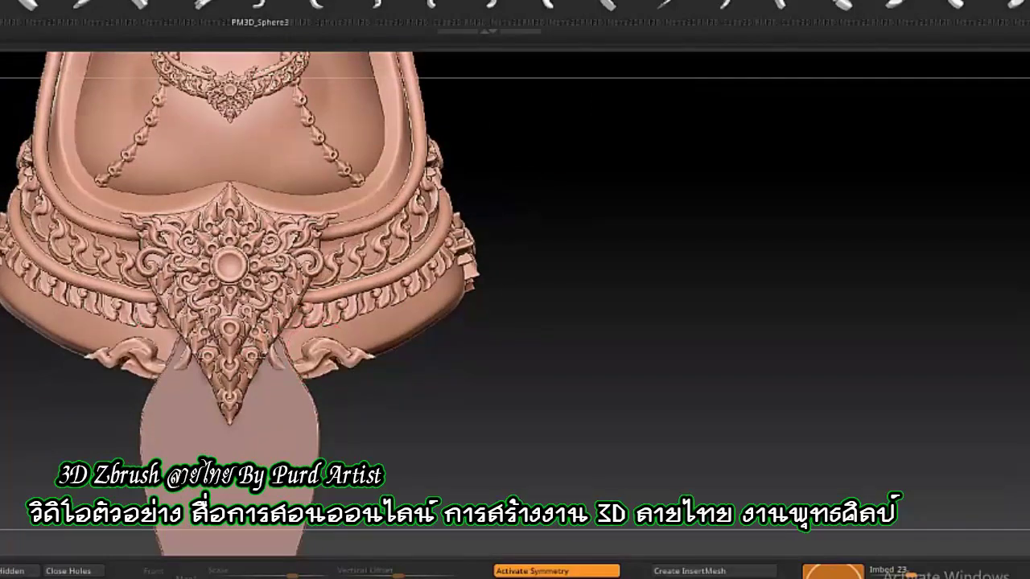
key("w")
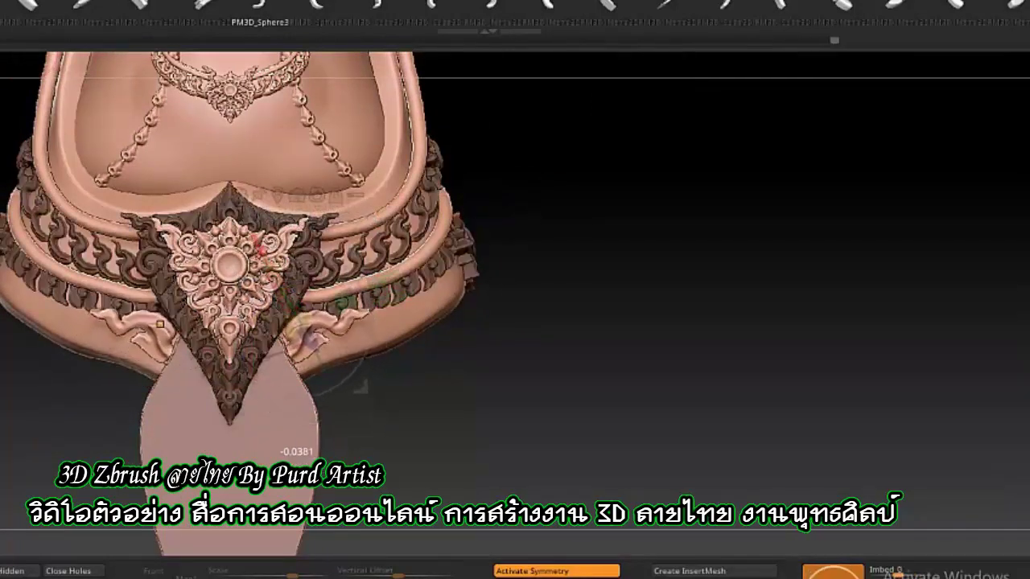
left_click_drag(156, 332, 368, 347)
key("q")
scroll(367, 334, "up", 3)
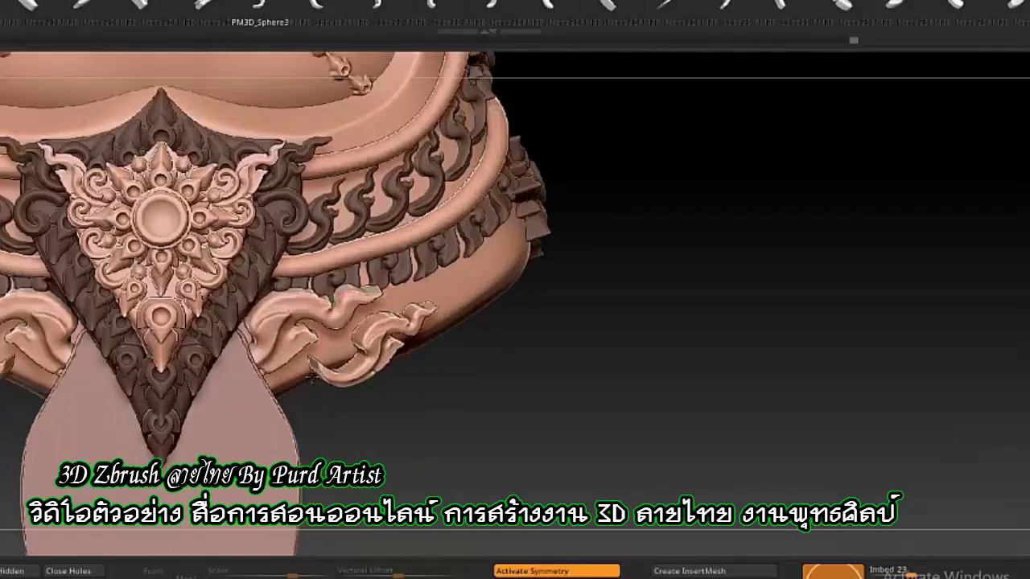
key("ctrl+z")
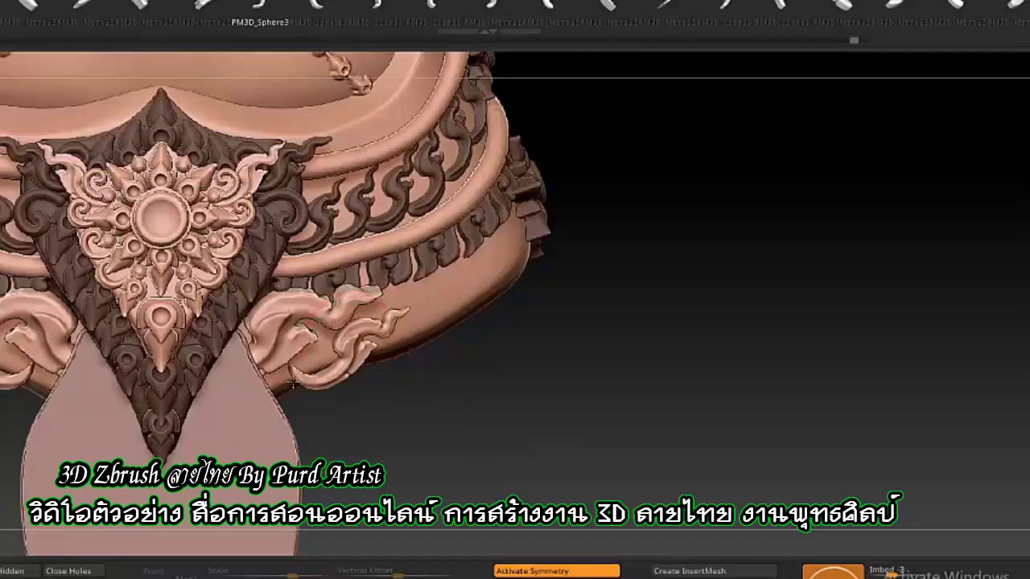
key("w")
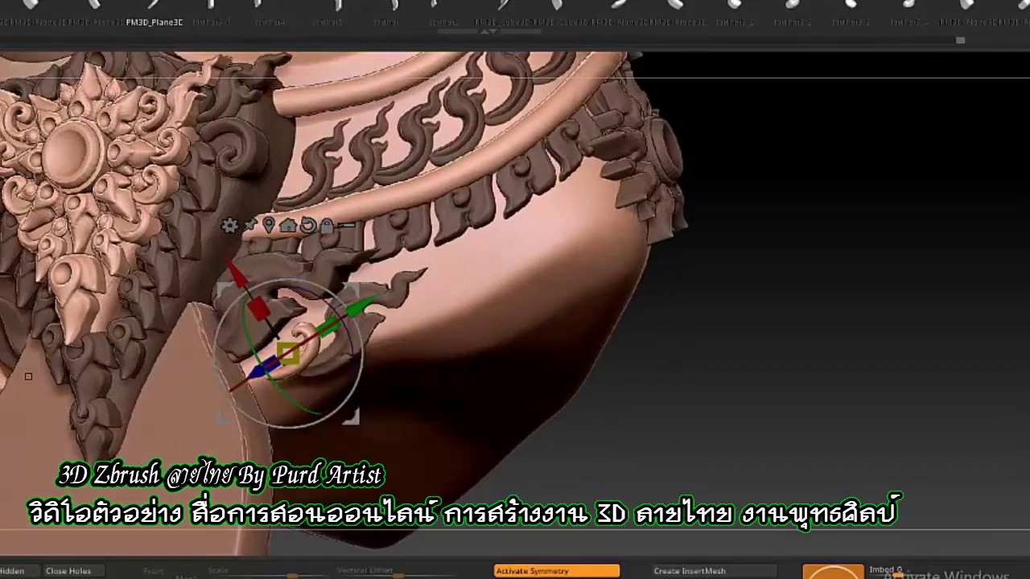
Rotate and nudge the small flame ornament under the belt fringe with the gizmo.
key("q")
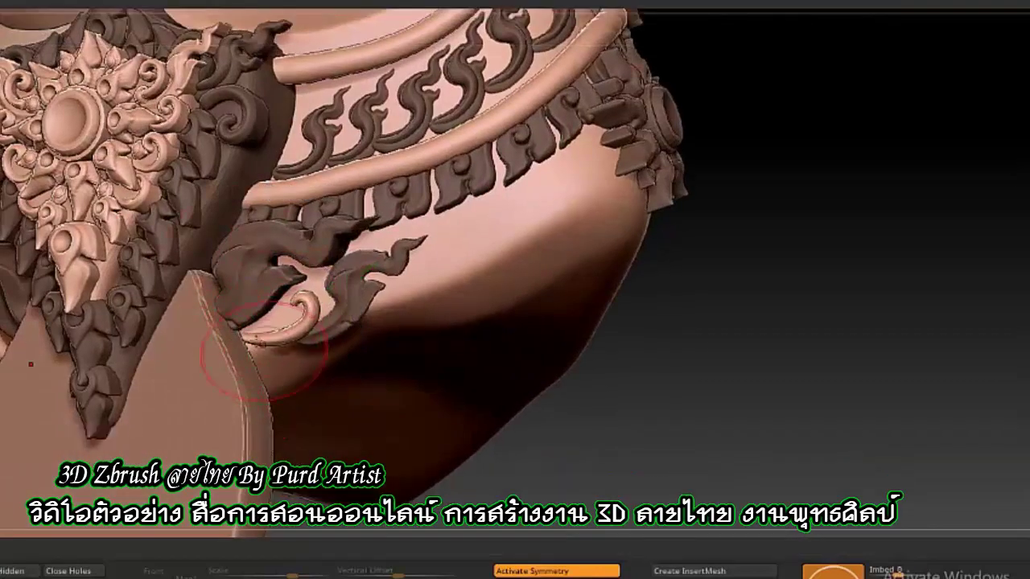
left_click_drag(264, 351, 90, 361)
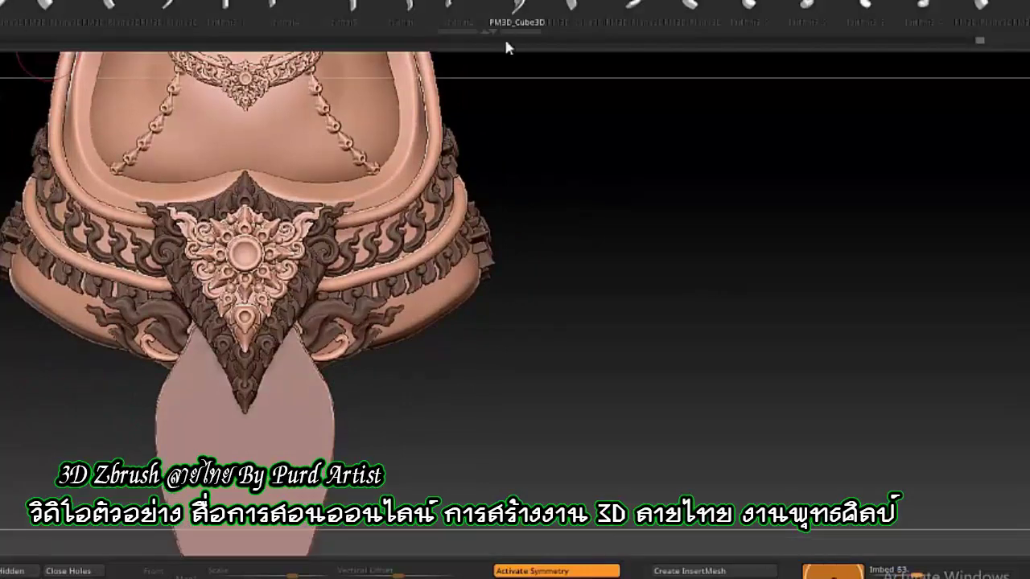
left_click_drag(653, 461, 695, 443)
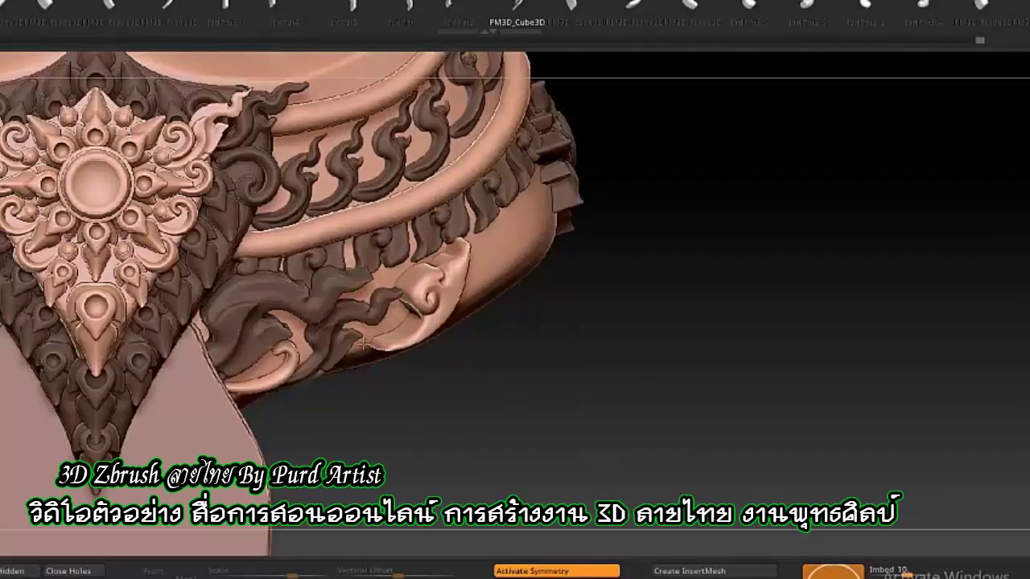
key("w")
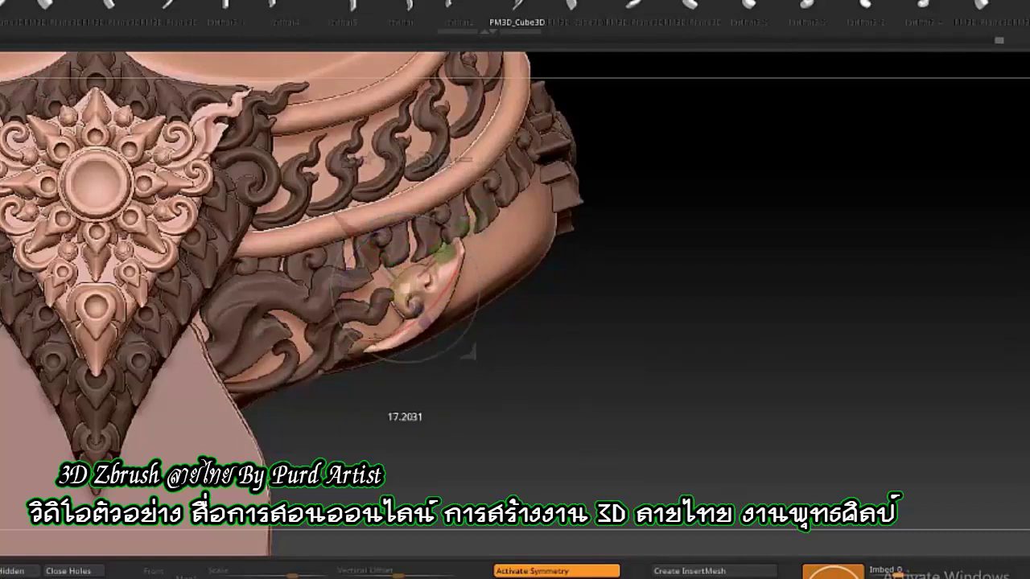
left_click_drag(470, 352, 429, 317)
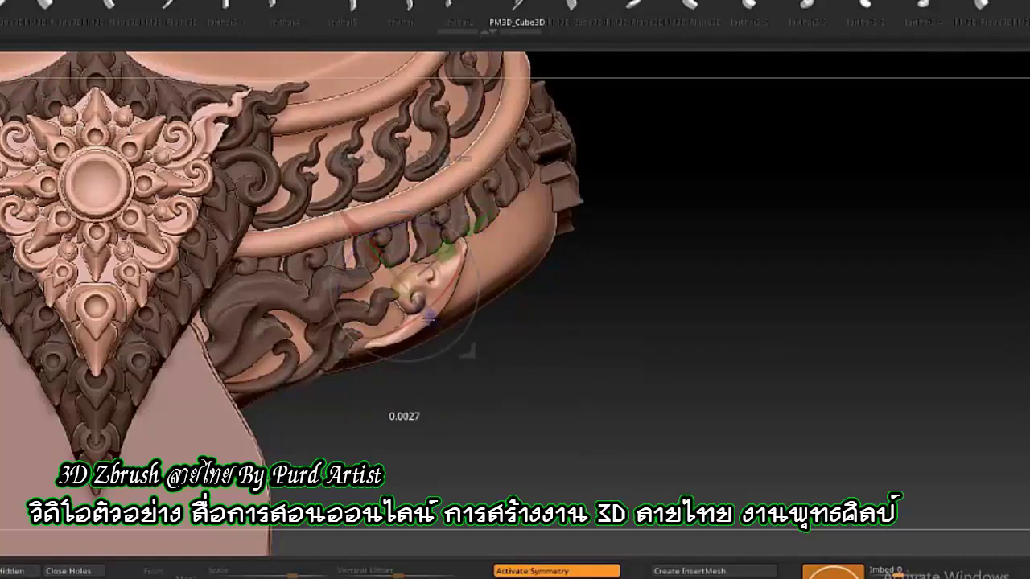
left_click_drag(540, 412, 374, 339)
key("q")
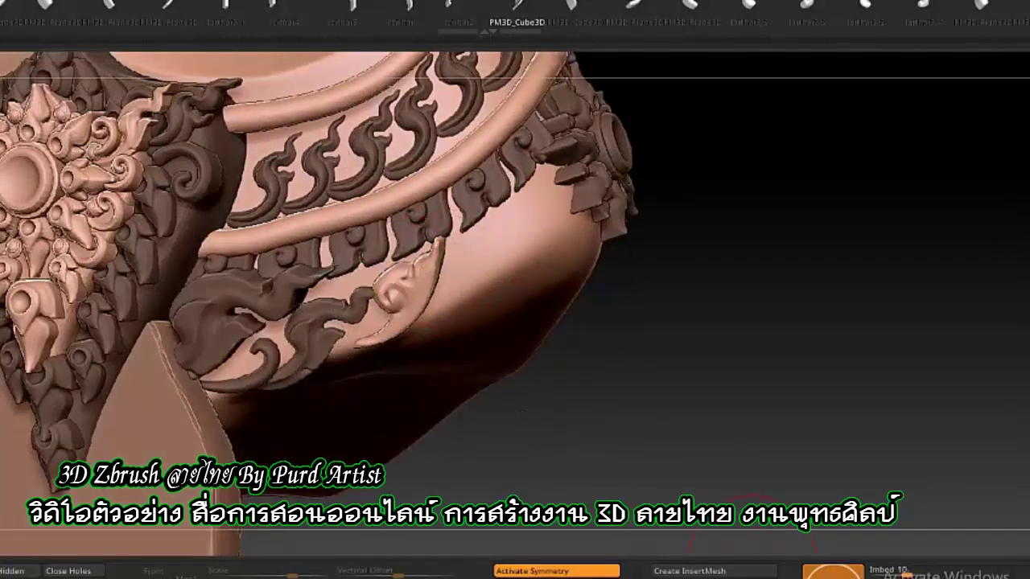
key("w")
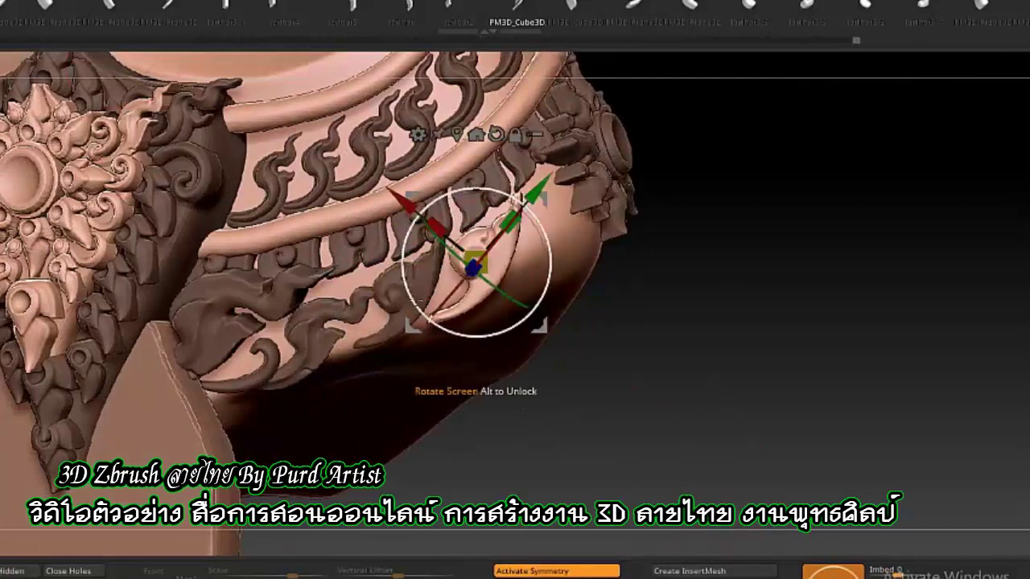
left_click_drag(533, 196, 527, 202)
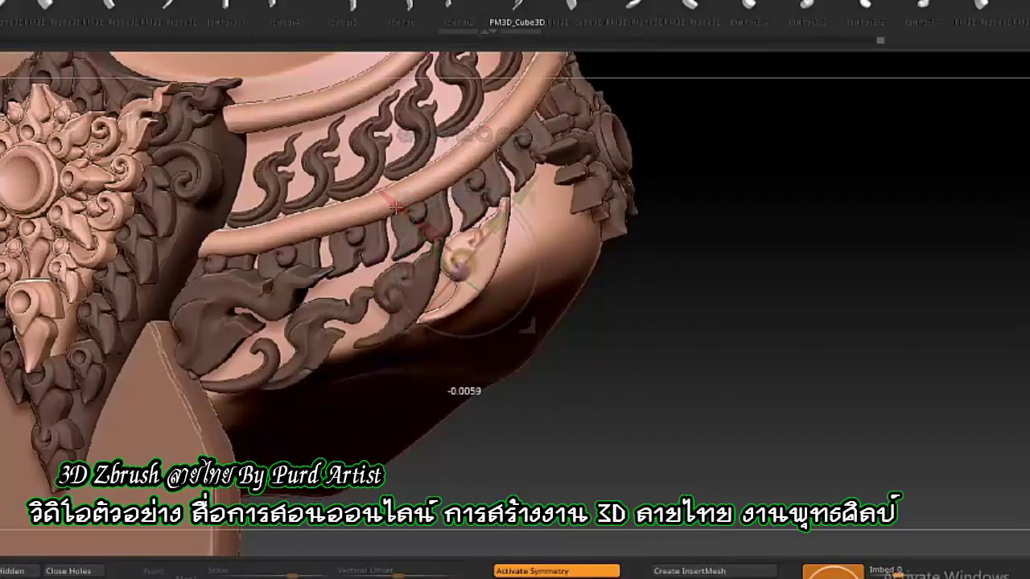
key("q")
left_click_drag(724, 338, 692, 306)
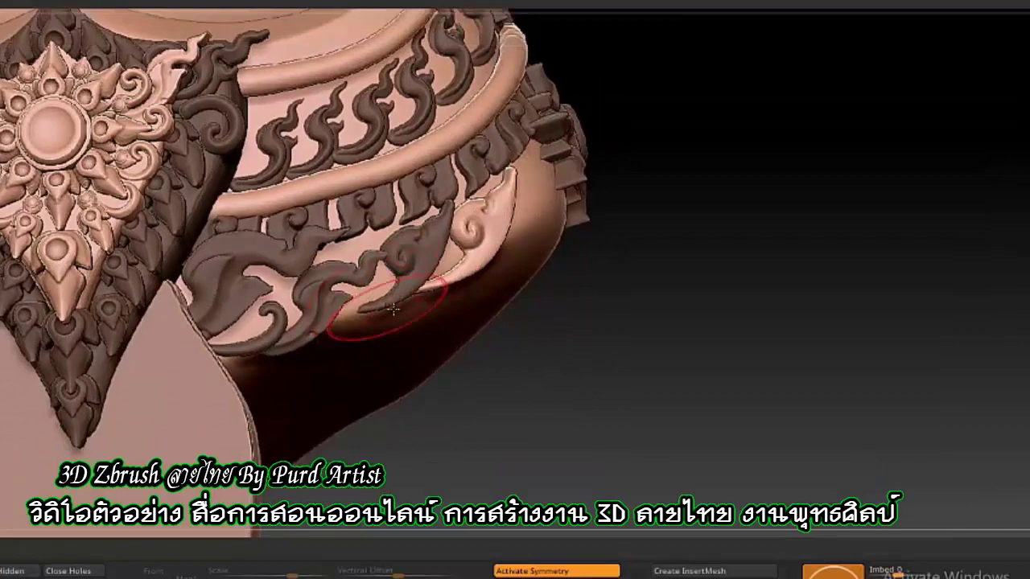
Clear the mask from the whole model and adjust an ornament piece on the skirt's side.
left_click_drag(394, 308, 354, 312)
key("ctrl+shift+a")
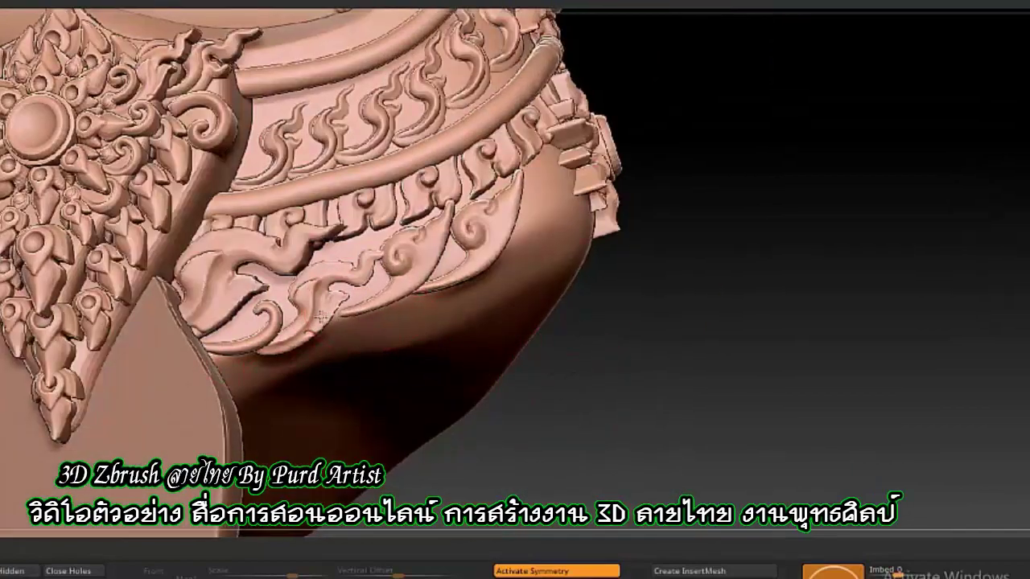
mouse_move(497, 416)
left_mouse_down()
mouse_move(469, 396)
mouse_move(466, 227)
left_mouse_up()
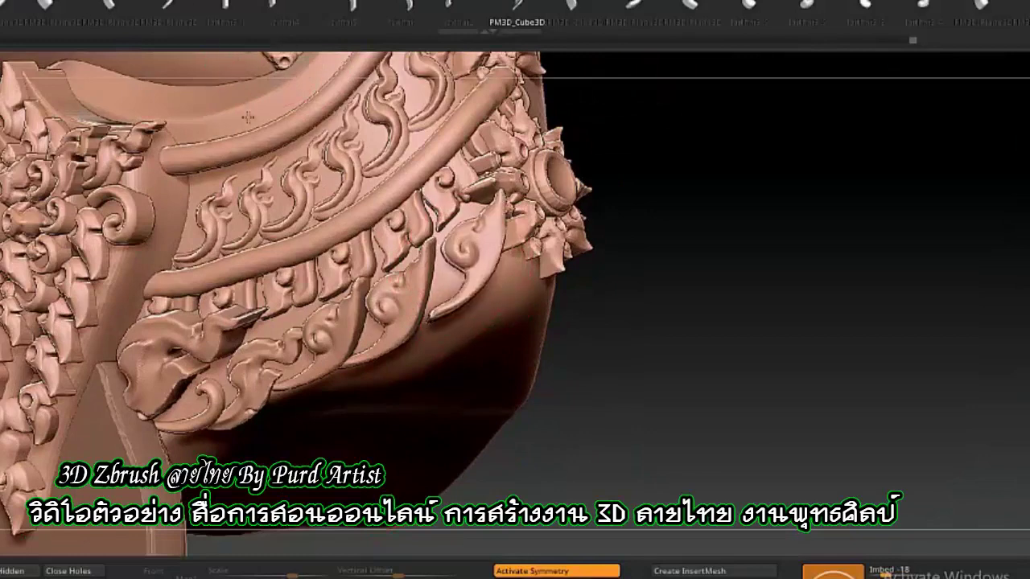
left_click_drag(472, 236, 471, 379)
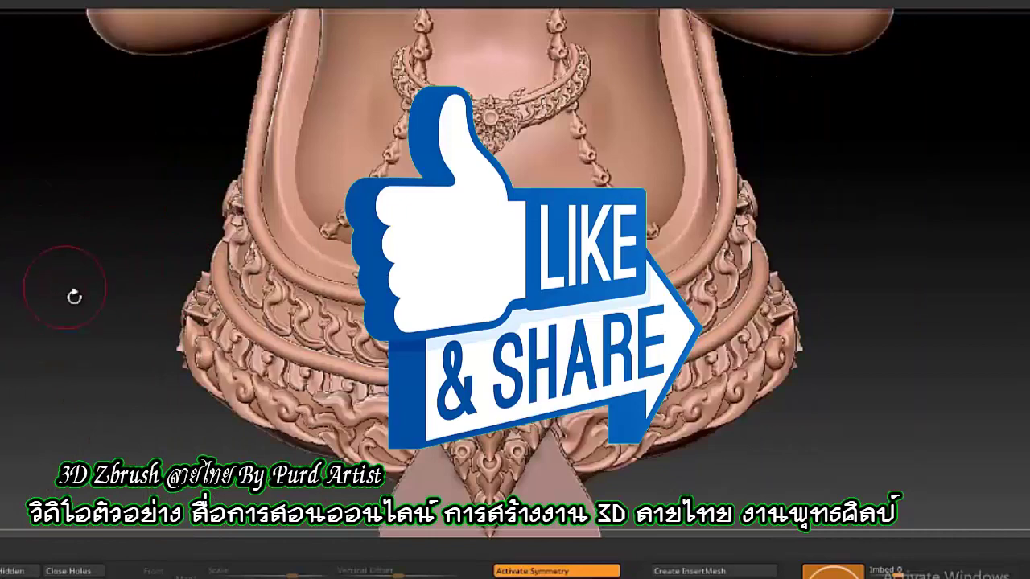
Zoom out, rotate around the figure, then close in on the plain flap below the belt ornament.
mouse_move(69, 295)
left_mouse_down("alt")
mouse_move(115, 299)
mouse_move(258, 372)
left_mouse_up("alt")
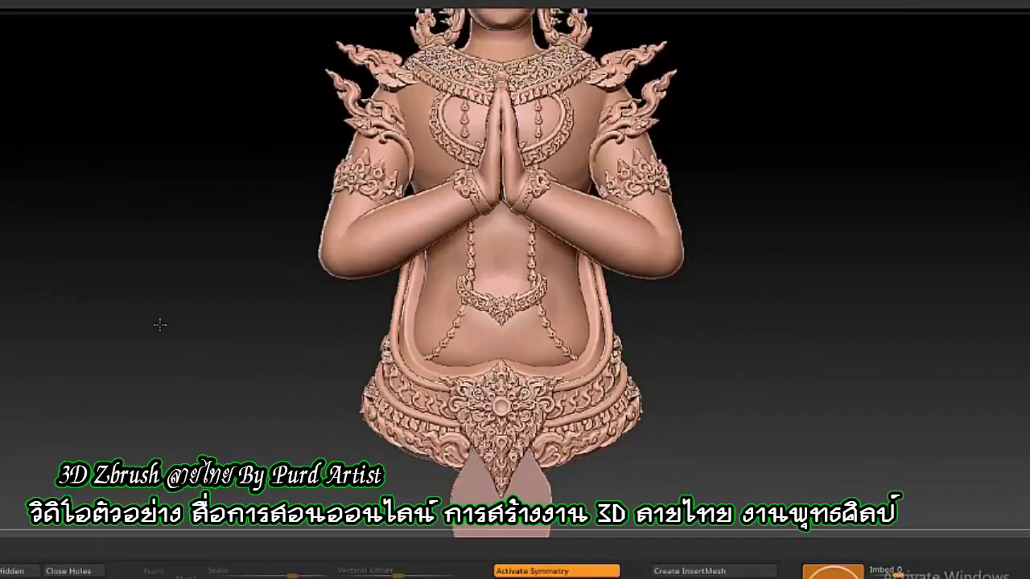
mouse_move(161, 325)
left_mouse_down()
mouse_move(184, 364)
mouse_move(269, 437)
left_mouse_up()
mouse_move(77, 300)
left_mouse_down("alt")
mouse_move(62, 142)
mouse_move(116, 255)
left_mouse_up("alt")
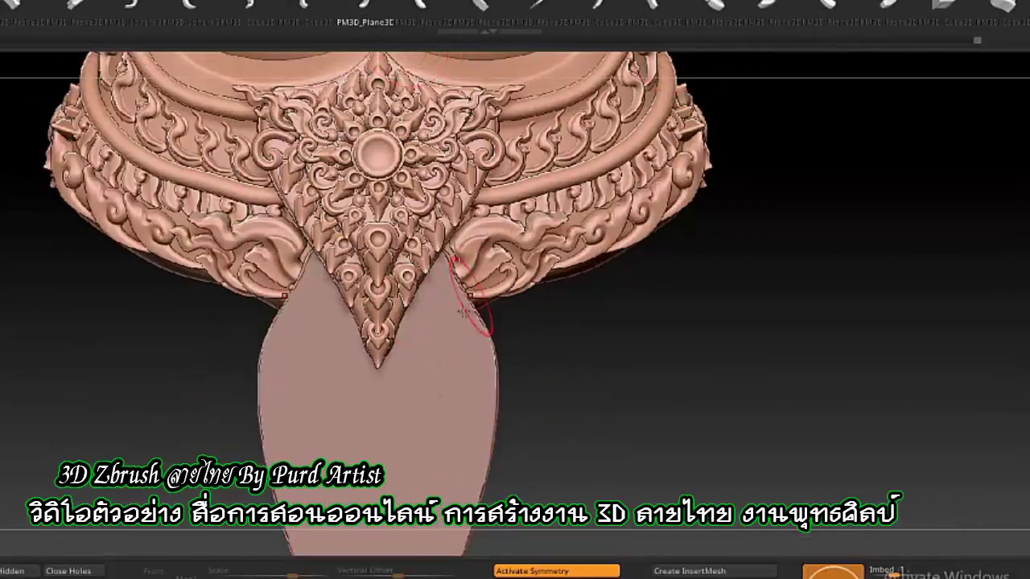
Select the front flap and place a mirrored PM3D_Plane3C scroll ornament on both panel sides.
left_click(434, 306, "alt")
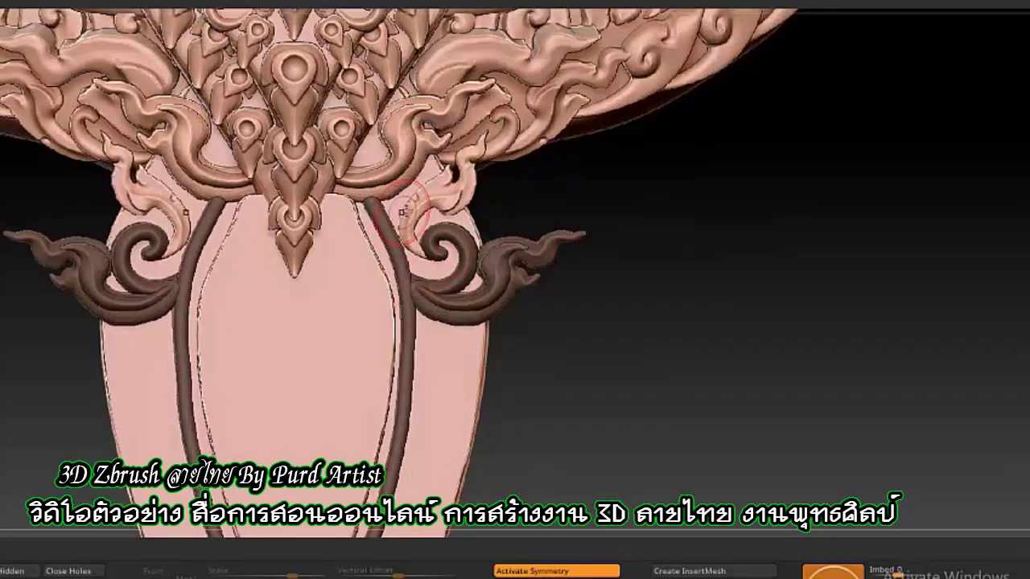
mouse_move(357, 218)
right_mouse_down()
mouse_move(536, 276)
mouse_move(449, 249)
right_mouse_up()
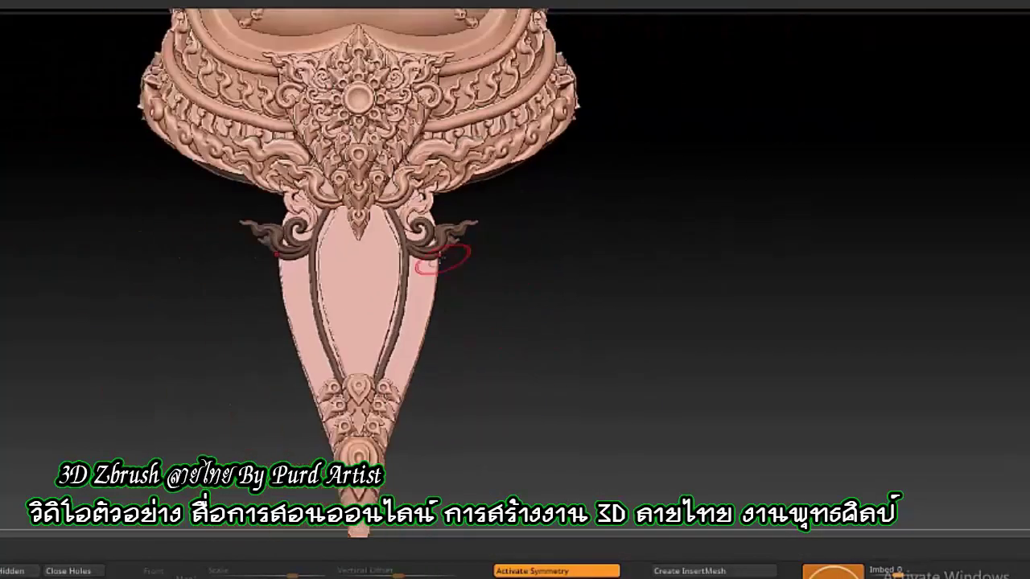
mouse_move(322, 278)
right_mouse_down()
mouse_move(508, 329)
mouse_move(720, 337)
mouse_move(763, 29)
right_mouse_up()
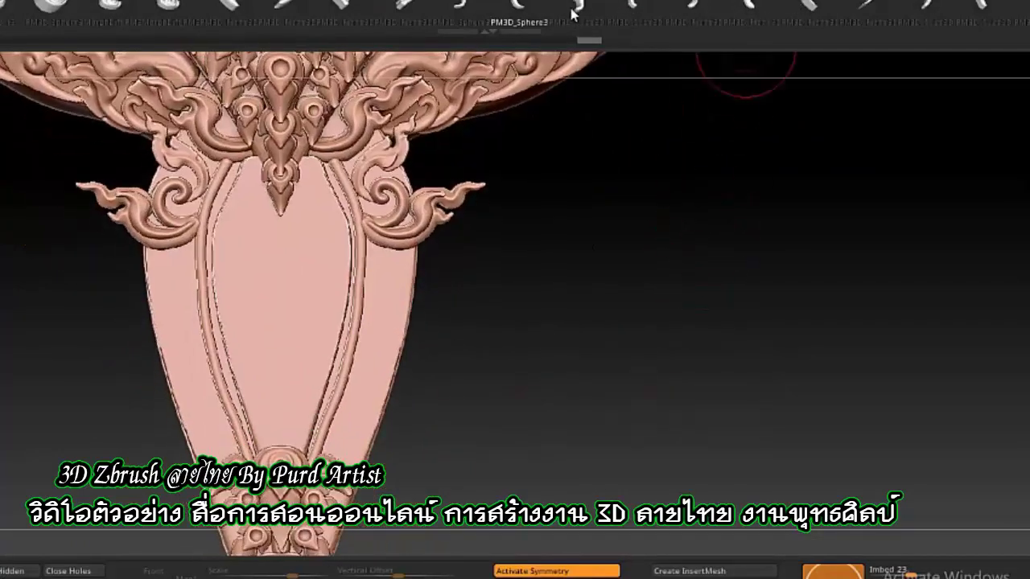
left_click(704, 5)
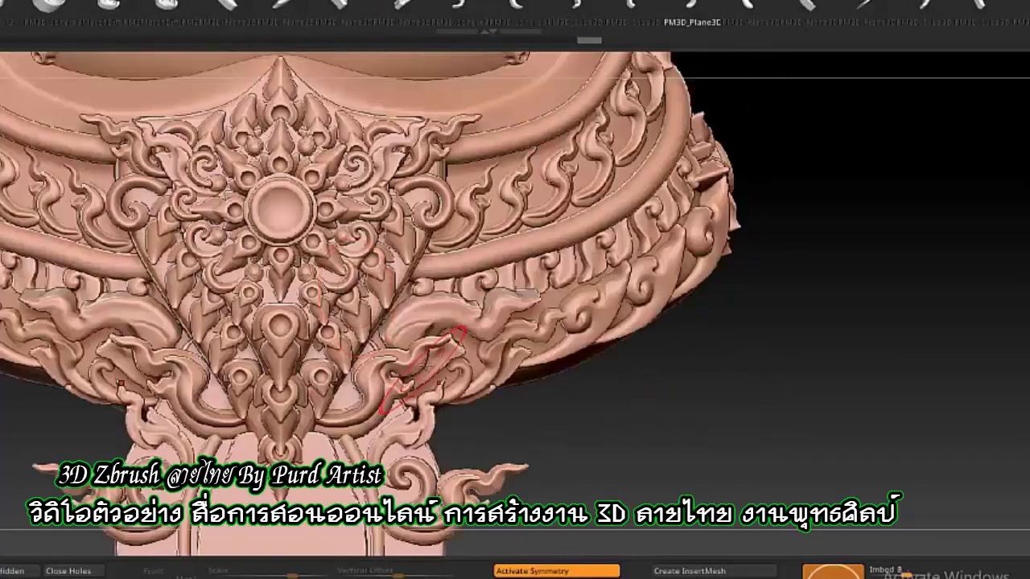
left_click_drag(443, 301, 457, 336)
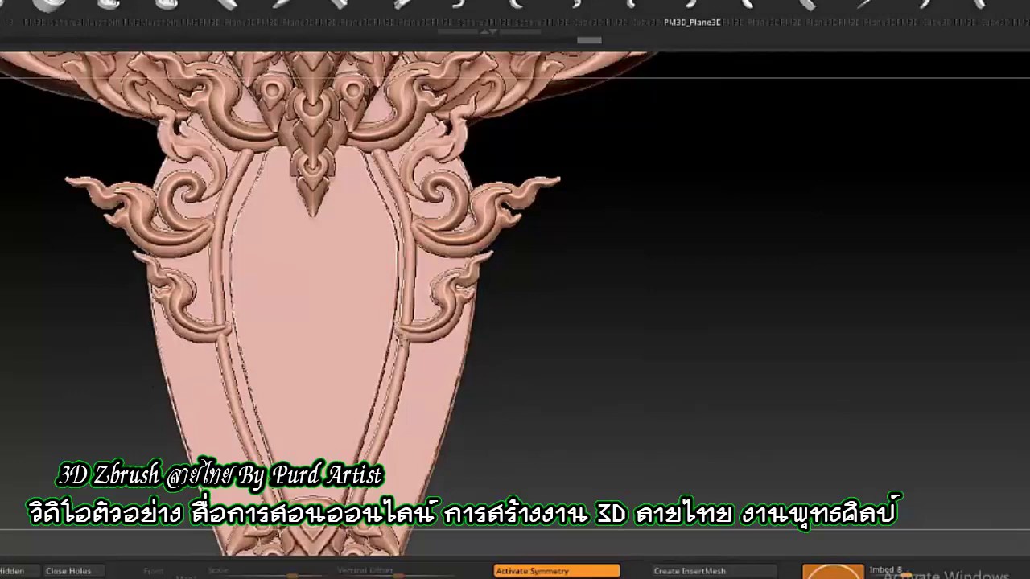
Duplicate the side ornament with Transpose, stacking flame copies down the panel.
left_click(391, 333, "ctrl")
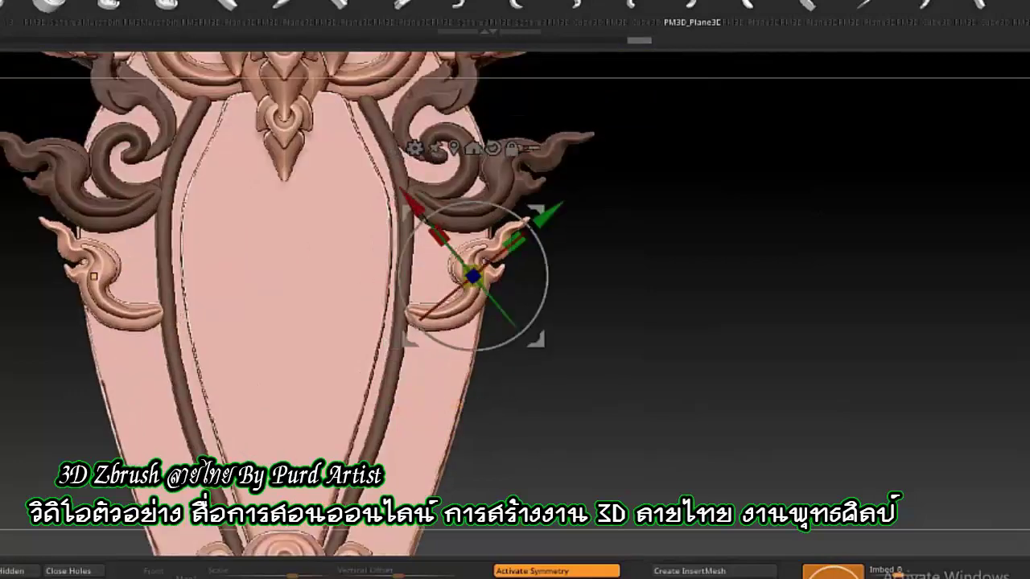
left_click_drag(472, 272, 451, 358, "ctrl")
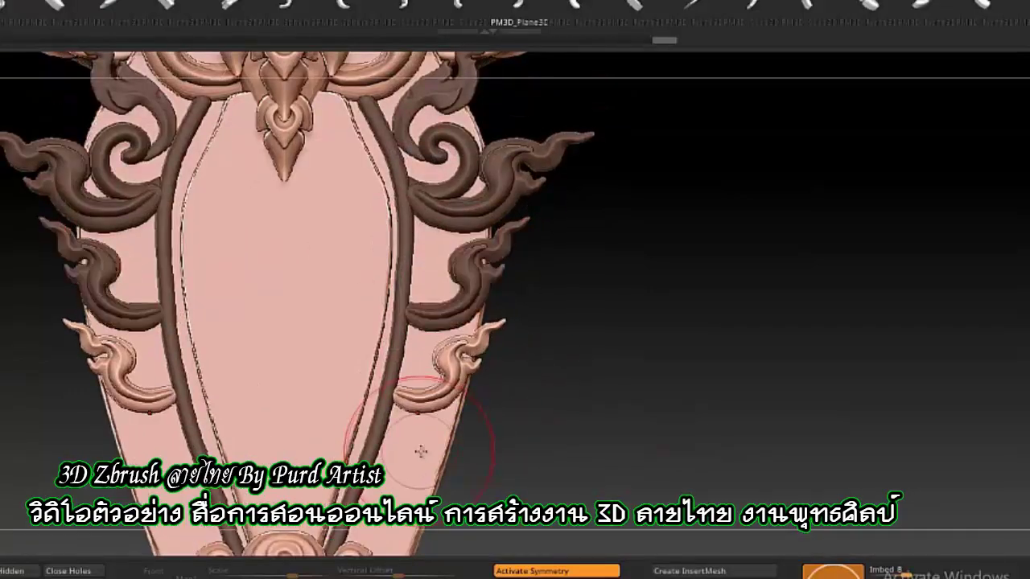
left_click_drag(400, 406, 445, 488, "ctrl")
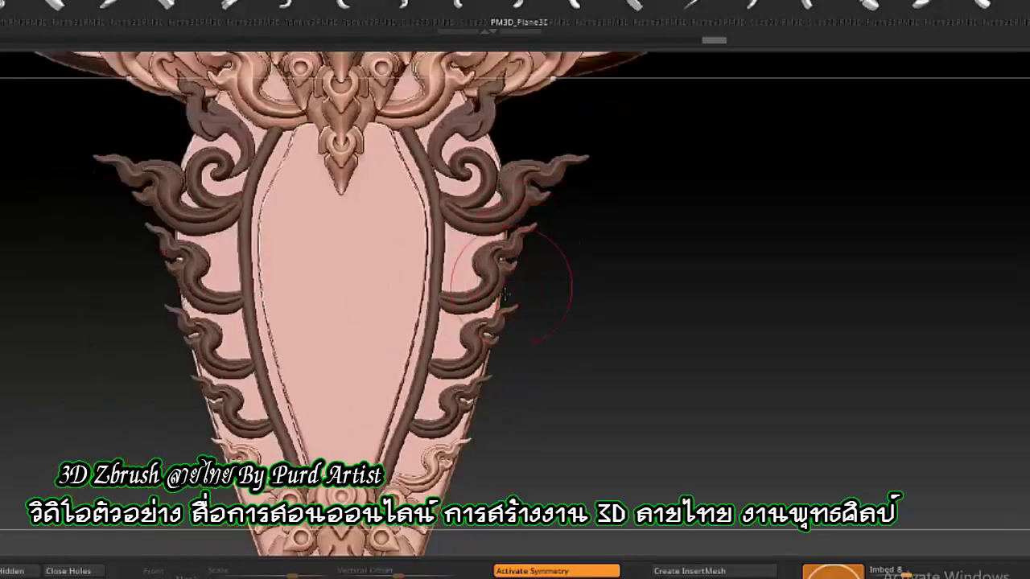
left_click_drag(552, 230, 298, 161, "alt")
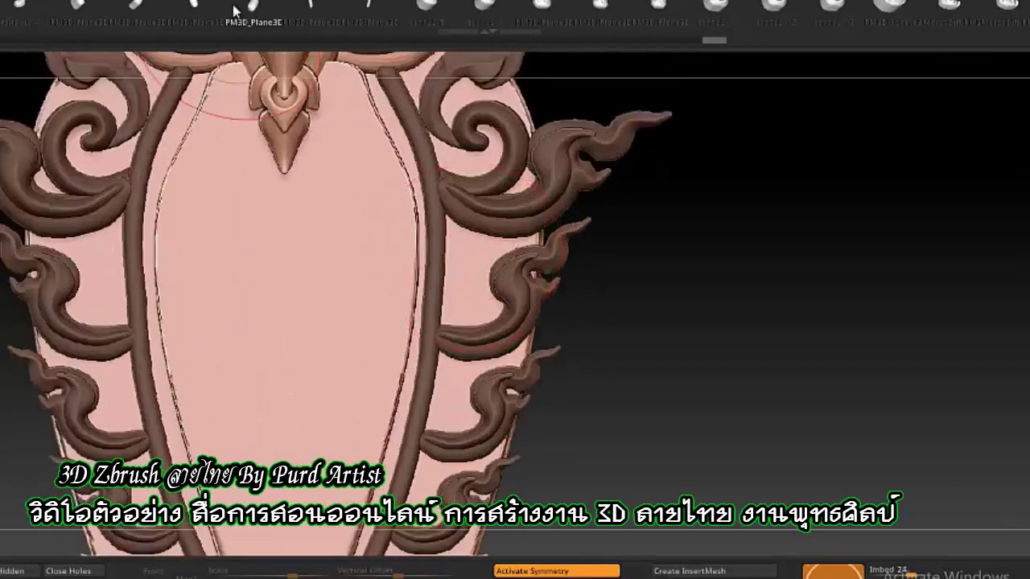
Add a mirrored spiral ornament lower on the panel and check the narrow and oval parts.
key("ctrl+z")
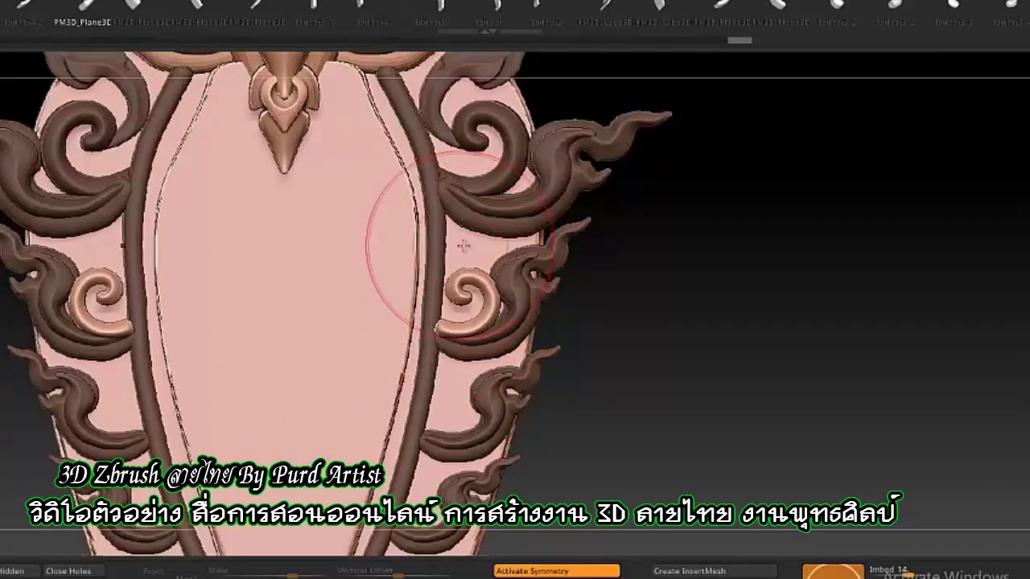
key("ctrl+shift+z")
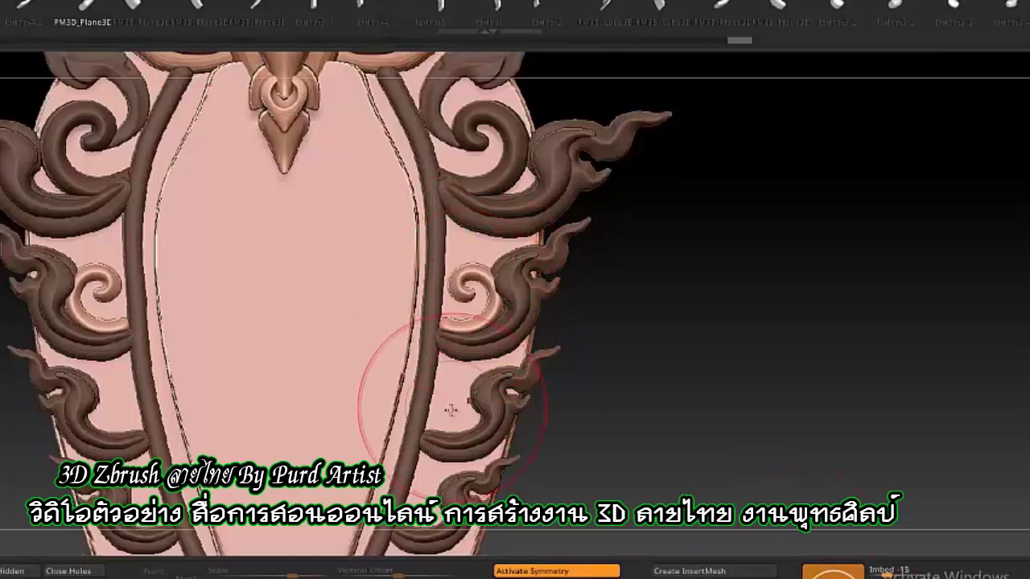
left_click_drag(451, 411, 402, 491)
left_click_drag(789, 340, 804, 226, "alt")
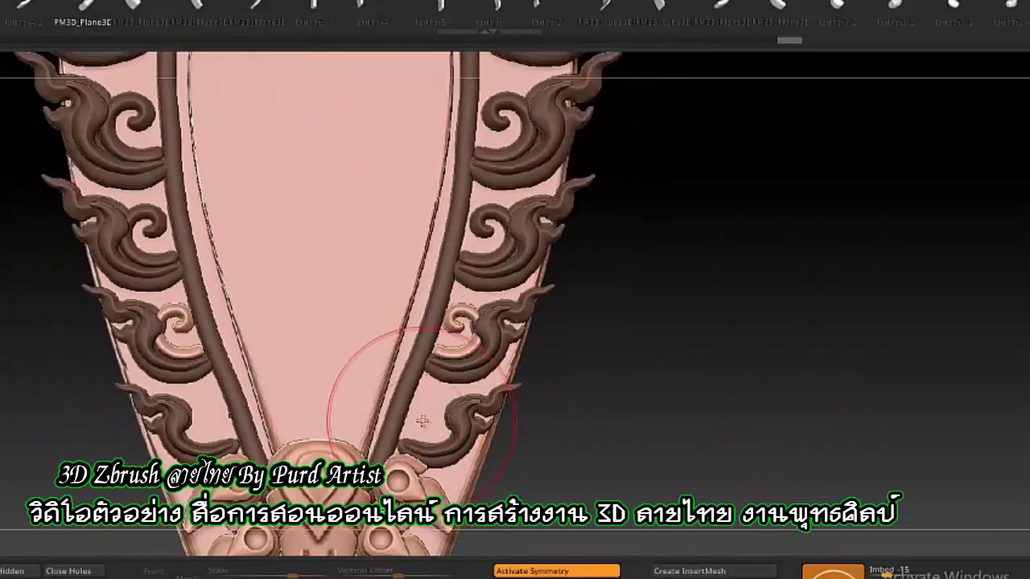
left_click_drag(583, 348, 555, 556, "alt")
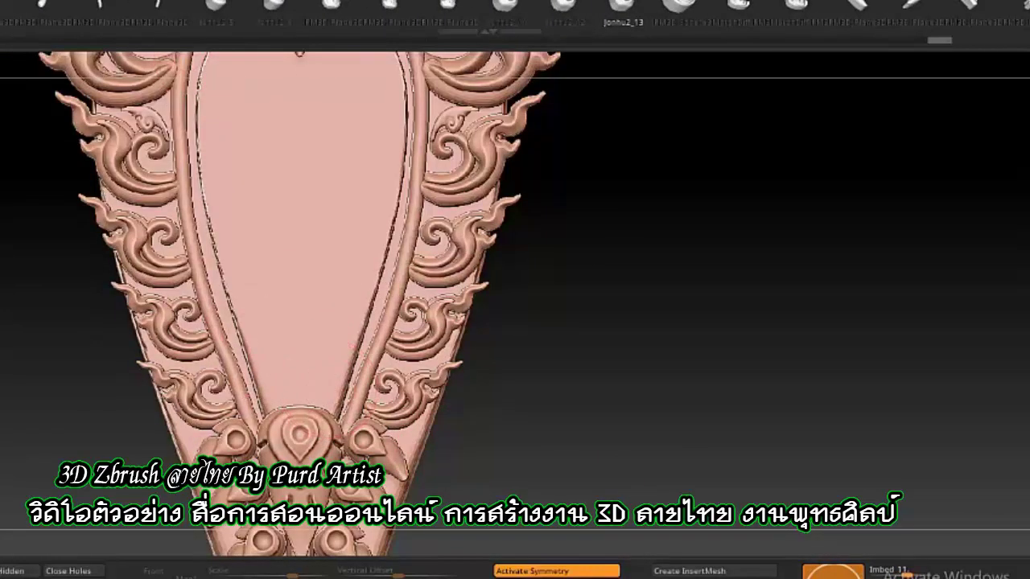
Undo the two stray bottom ornaments and run mirrored flame-leaf chains up both inner edges.
key("ctrl+z")
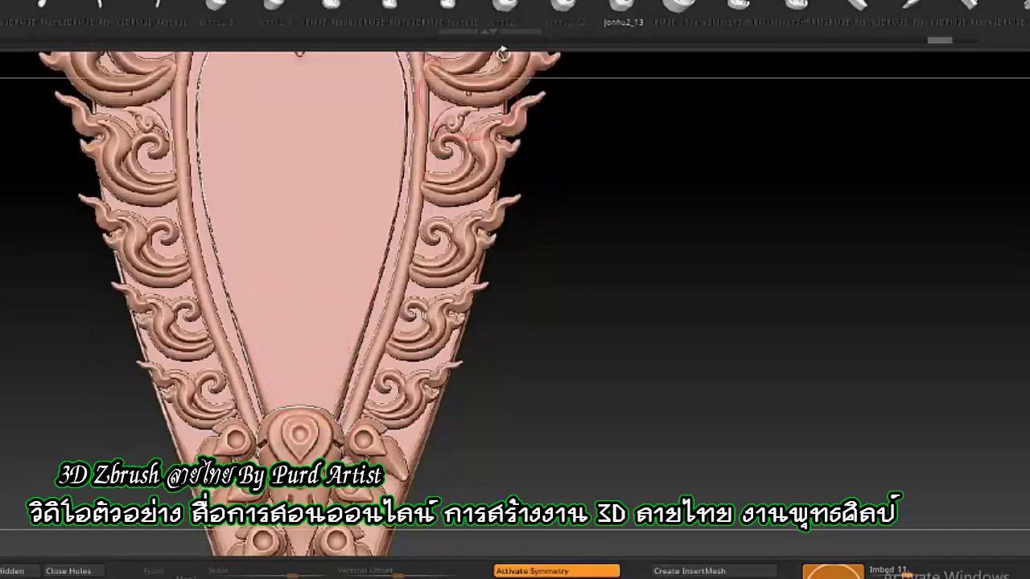
key("ctrl+z")
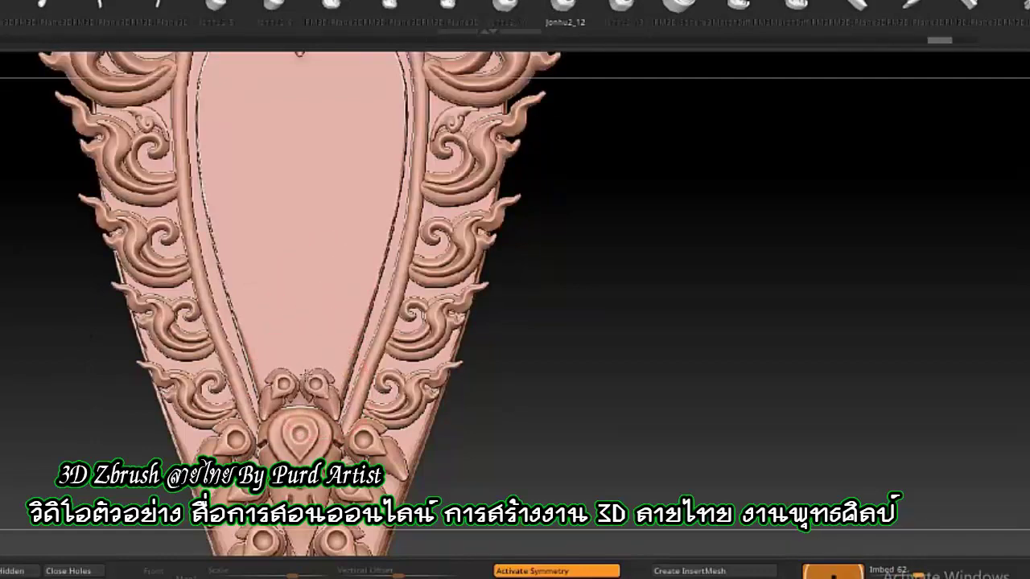
left_click_drag(332, 322, 333, 310)
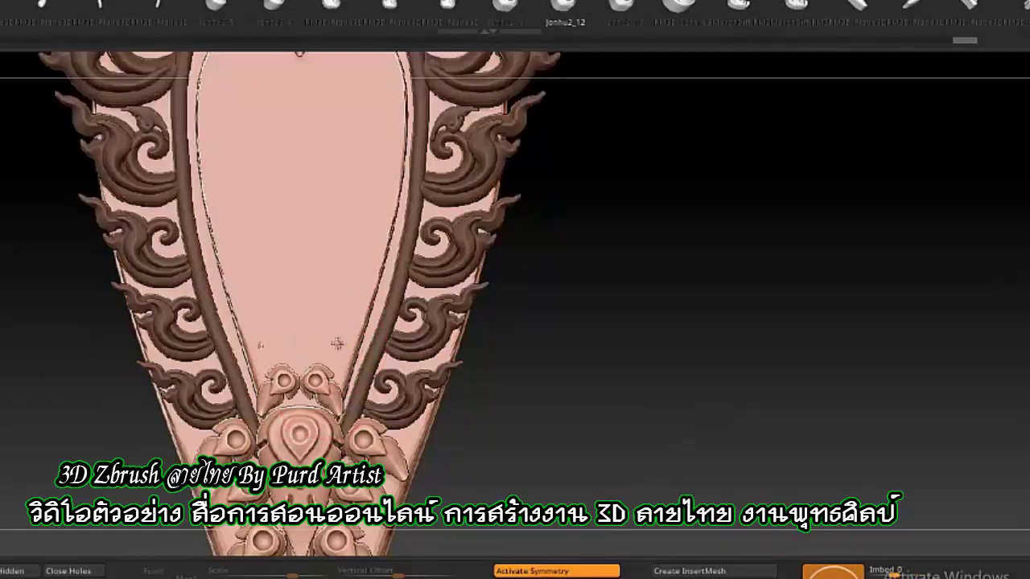
left_click_drag(332, 266, 374, 143)
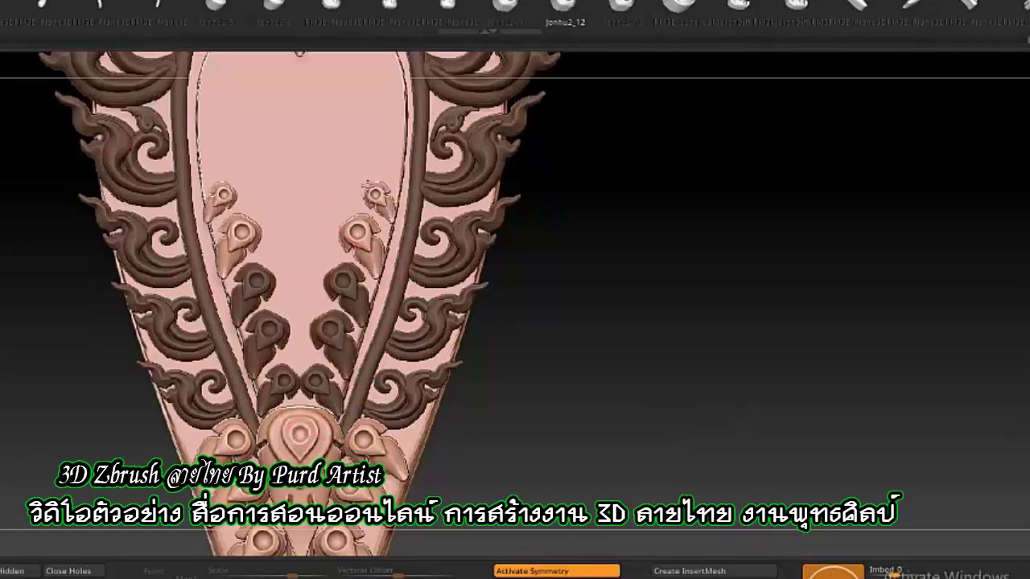
Orbit and zoom to inspect the tapering panel, ending on a side profile.
mouse_move(618, 262)
left_mouse_down()
mouse_move(437, 218)
mouse_move(430, 153)
left_mouse_up()
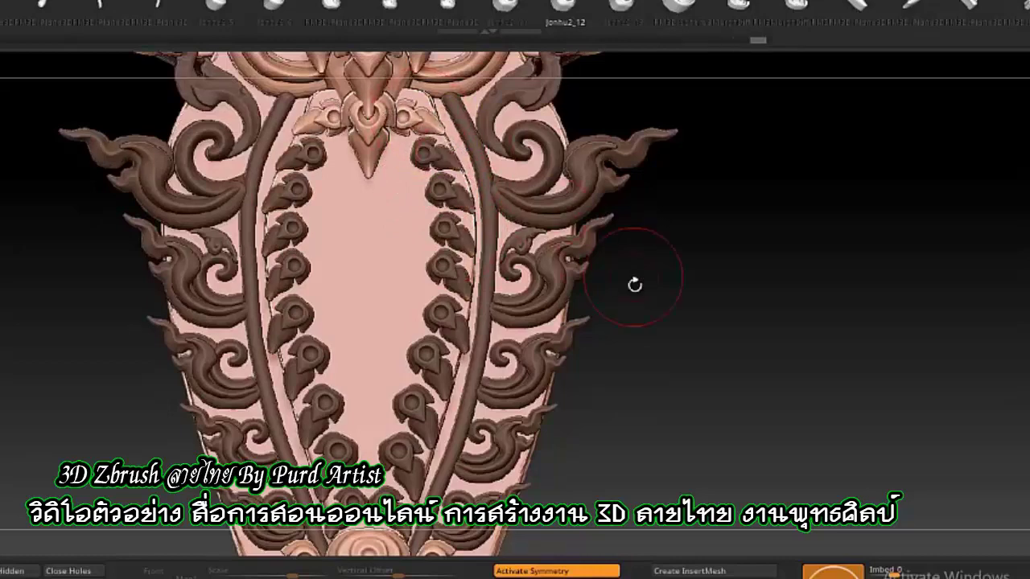
left_click_drag(633, 283, 240, 389)
left_click_drag(179, 371, 186, 387)
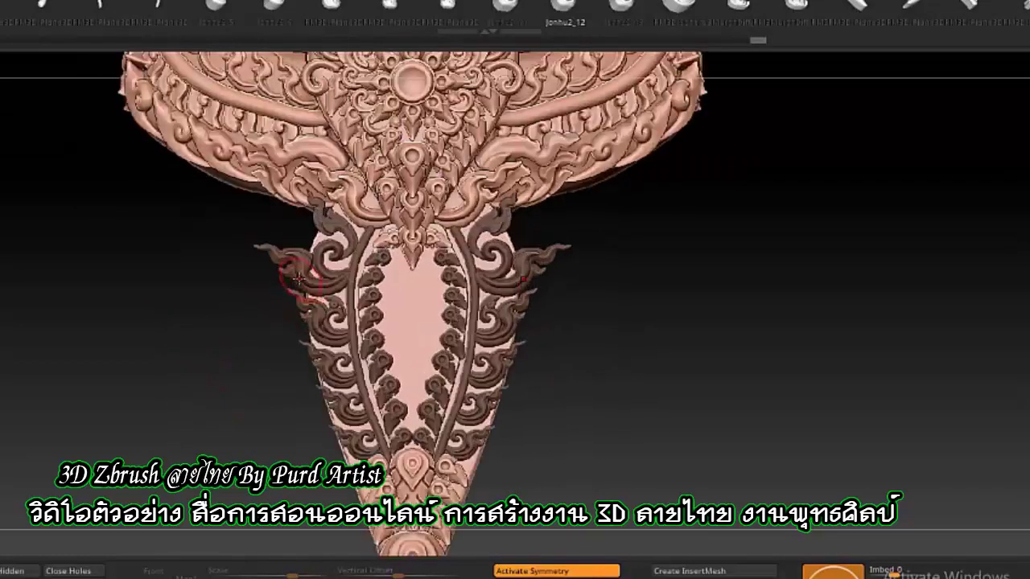
left_click_drag(280, 303, 118, 373)
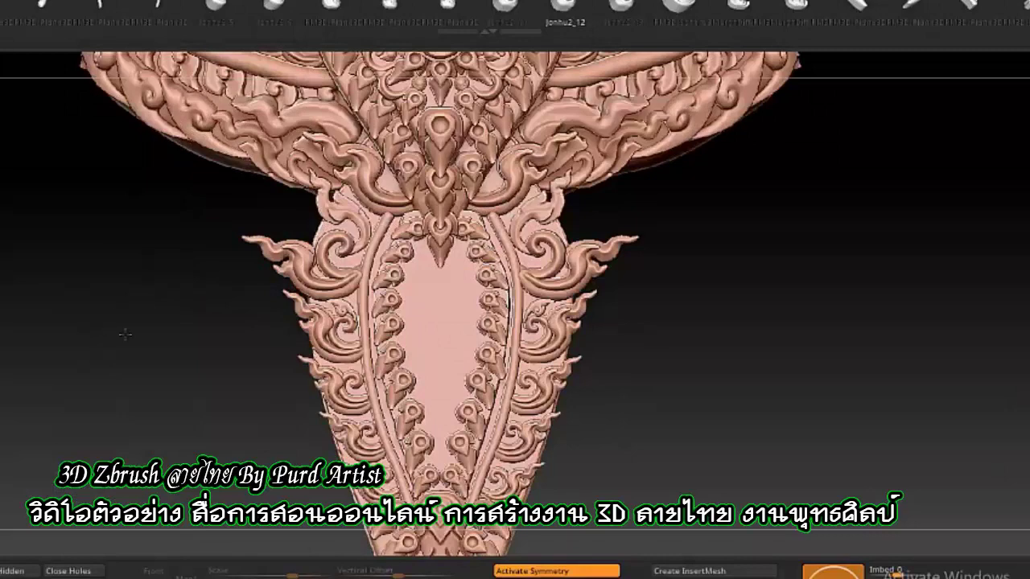
left_click_drag(125, 334, 198, 326)
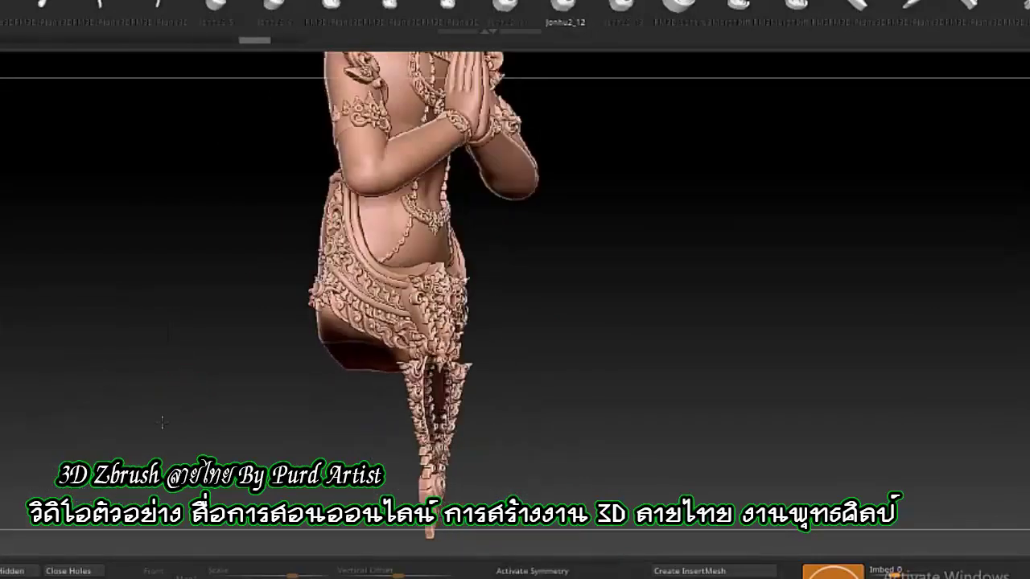
Orbit and frame the ornamented figure to view the lower hanging piece from the side.
left_click_drag(166, 419, 222, 242)
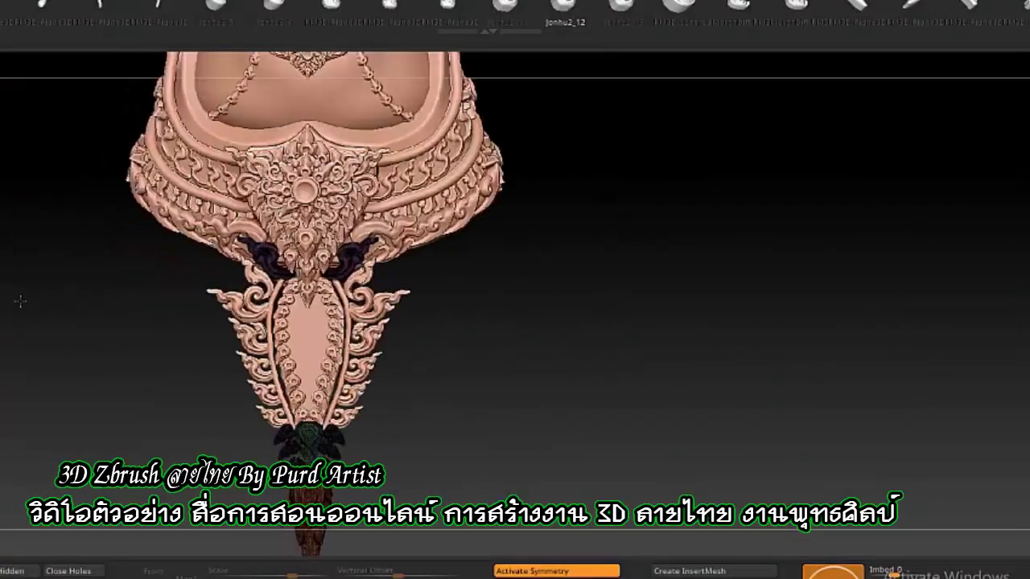
mouse_move(172, 254)
left_mouse_down()
mouse_move(50, 297)
mouse_move(196, 354)
mouse_move(99, 444)
mouse_move(35, 319)
mouse_move(45, 318)
left_mouse_up()
key("f")
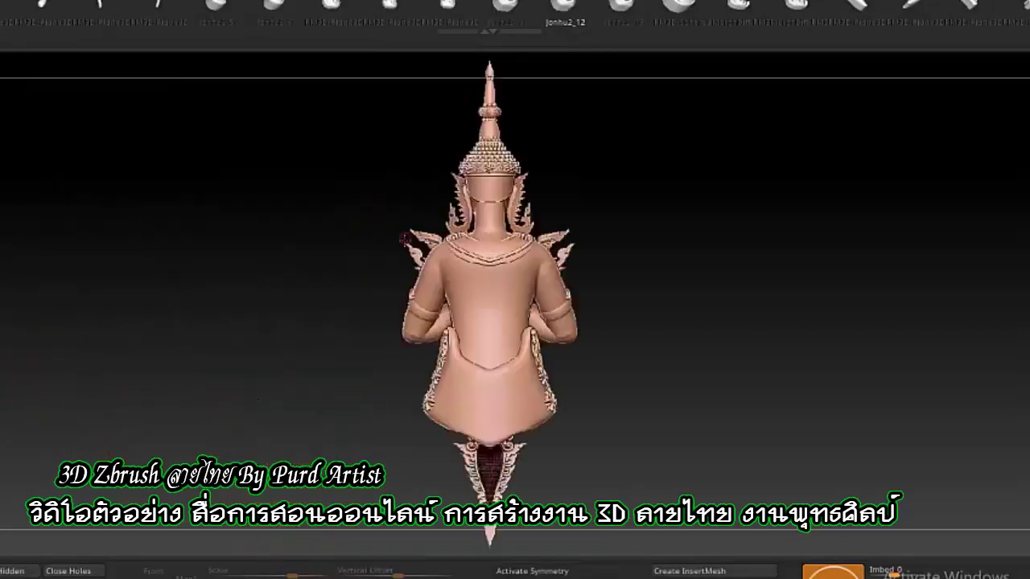
scroll(493, 451, "up", 5)
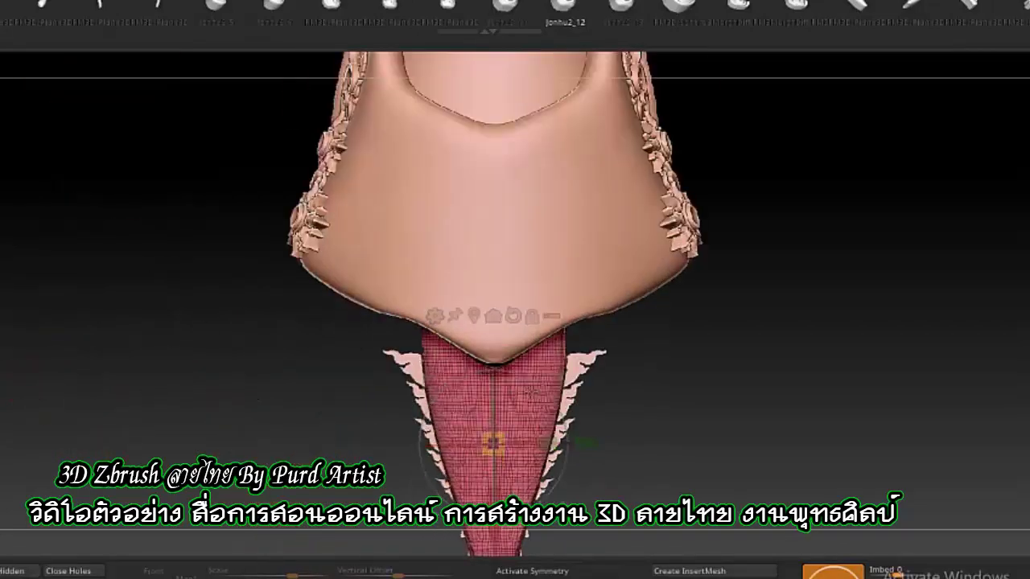
mouse_move(266, 407)
left_mouse_down()
mouse_move(149, 412)
mouse_move(292, 420)
left_mouse_up()
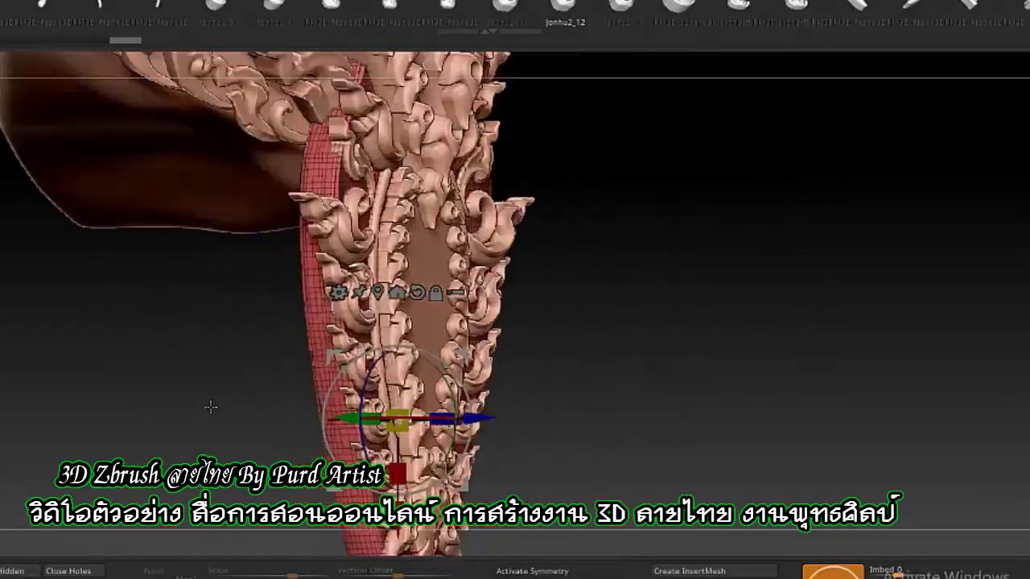
Return to a front view and move the Transpose gizmo lower on the panel.
mouse_move(490, 417)
left_mouse_down()
mouse_move(612, 340)
mouse_move(453, 427)
mouse_move(134, 303)
mouse_move(40, 176)
left_mouse_up()
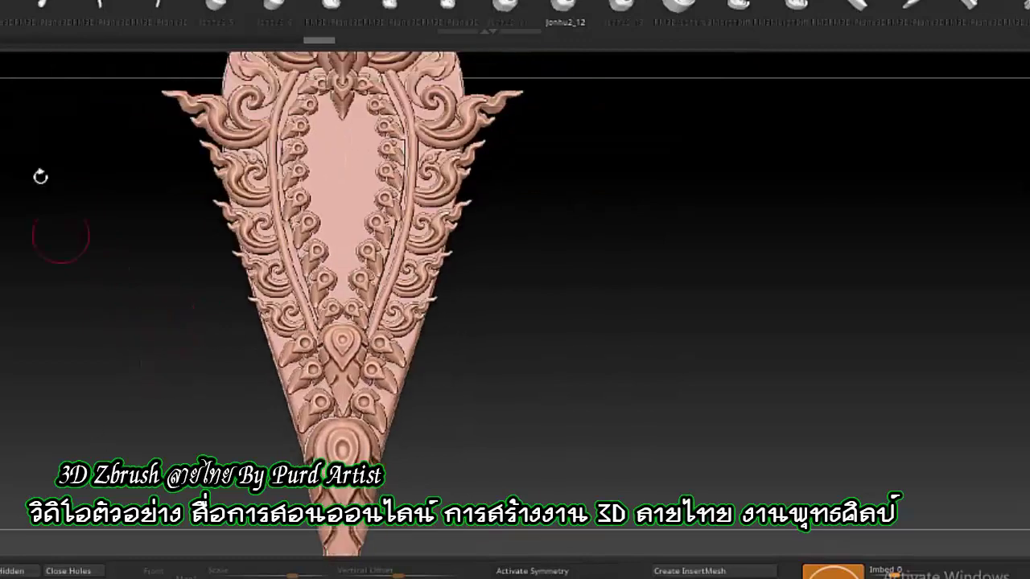
left_click_drag(278, 270, 280, 342)
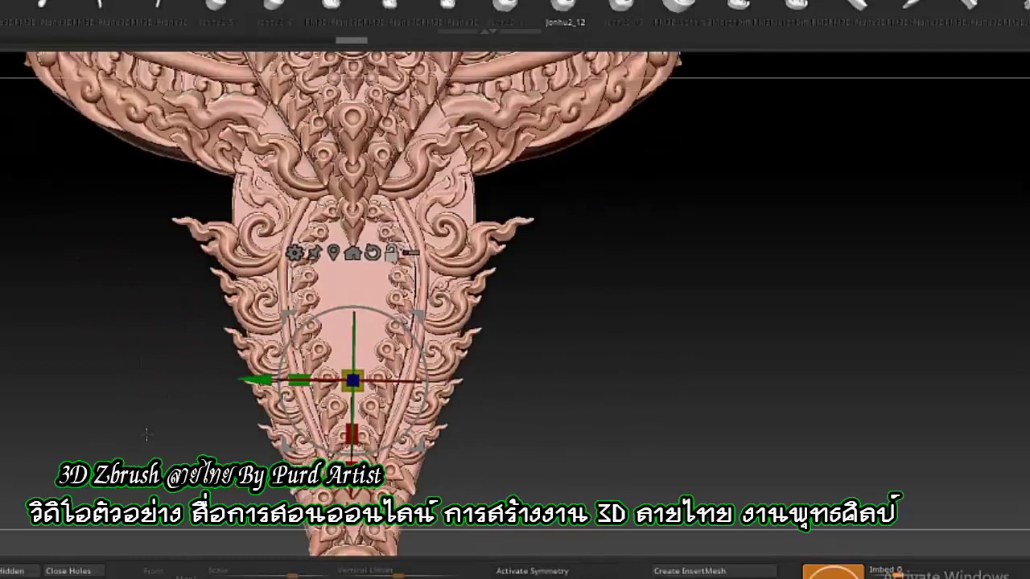
left_click_drag(350, 356, 350, 384)
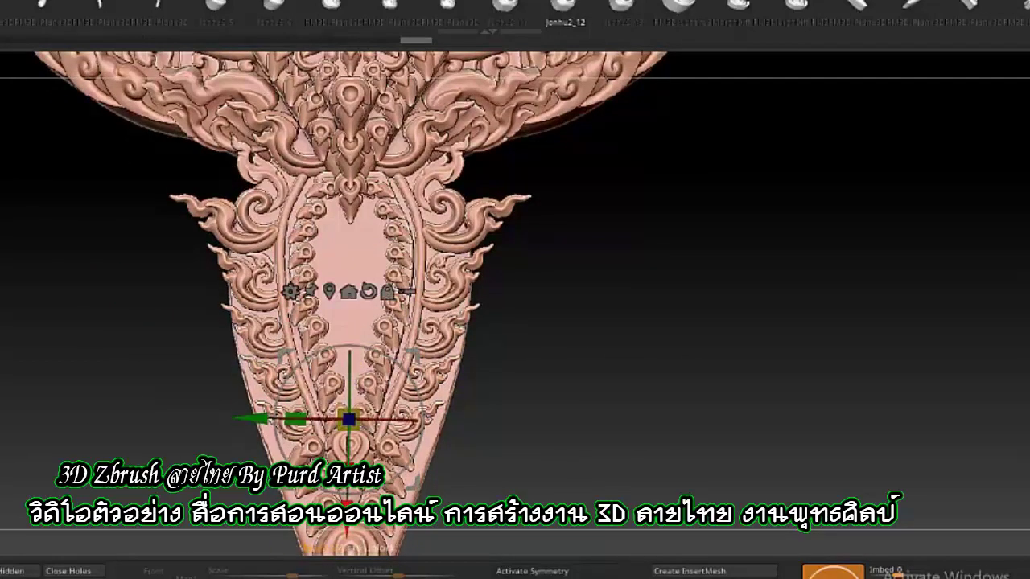
mouse_move(81, 287)
left_mouse_down()
mouse_move(67, 333)
mouse_move(72, 311)
left_mouse_up()
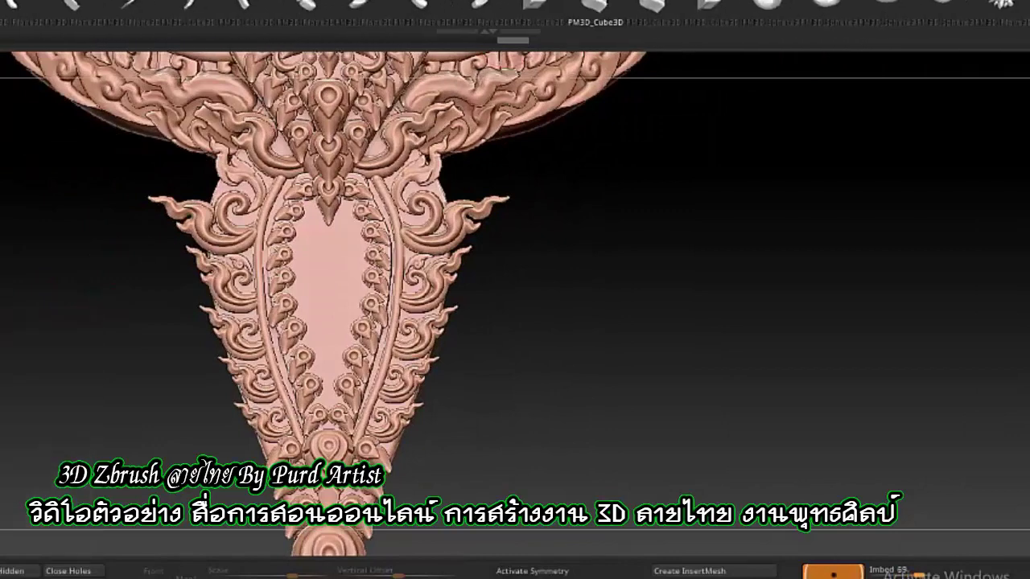
With X symmetry on, insert a central rosette and a lotus-bud ornament, then clear the mask.
key("x")
left_click_drag(332, 228, 332, 201)
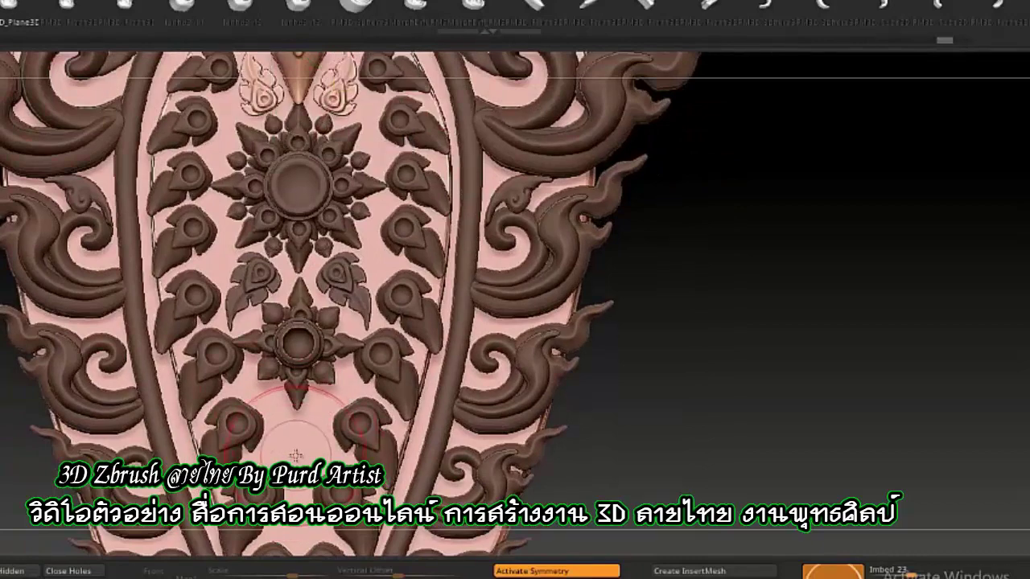
left_click_drag(296, 456, 296, 427)
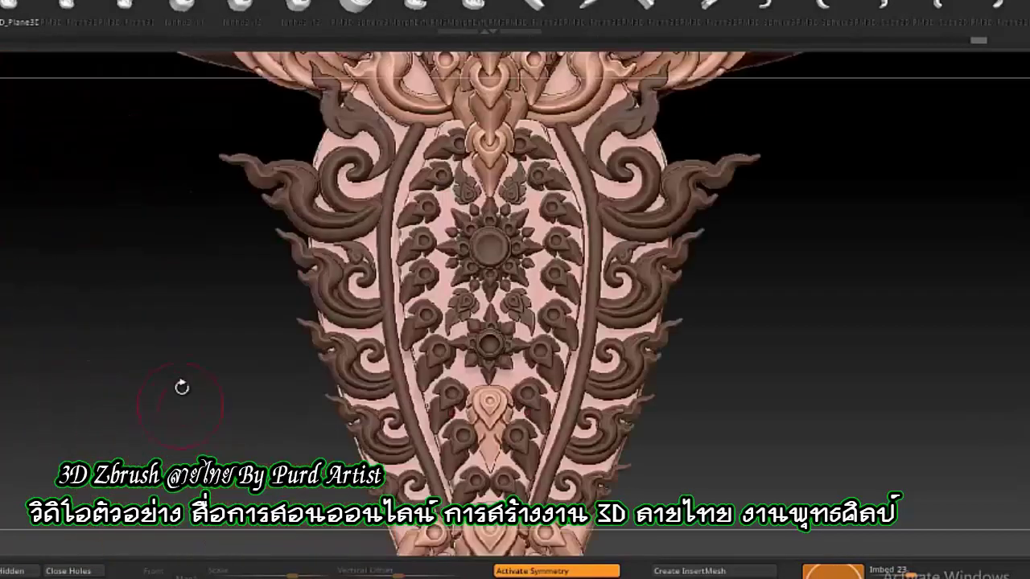
left_click_drag(182, 388, 126, 302, "ctrl")
mouse_move(258, 301)
left_mouse_down()
mouse_move(399, 377)
mouse_move(333, 422)
mouse_move(151, 314)
mouse_move(179, 357)
left_mouse_up()
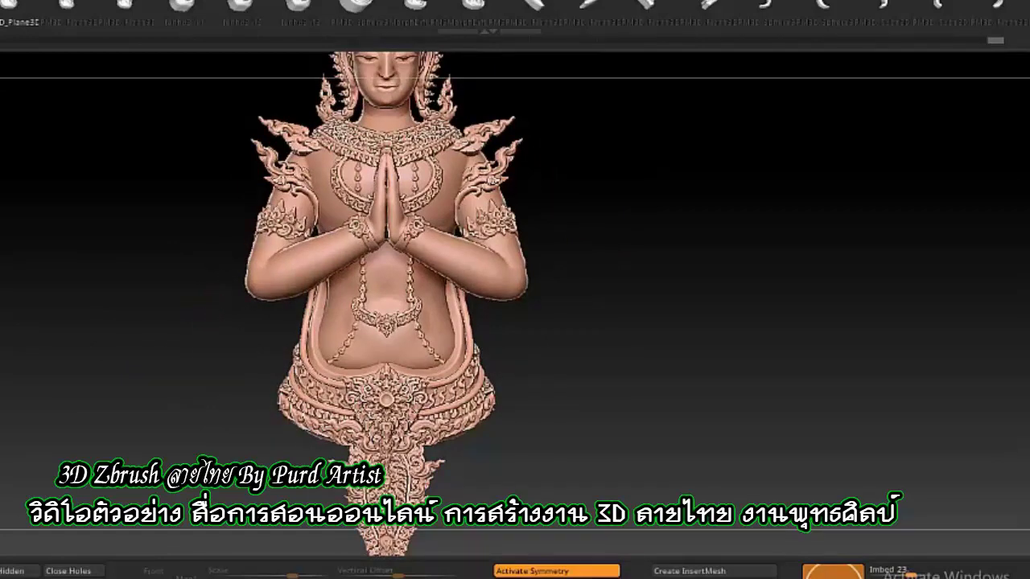
Zoom out and turn the praying figure to check it from the side.
mouse_move(205, 401)
left_mouse_down("alt")
mouse_move(161, 338)
mouse_move(161, 421)
left_mouse_up("alt")
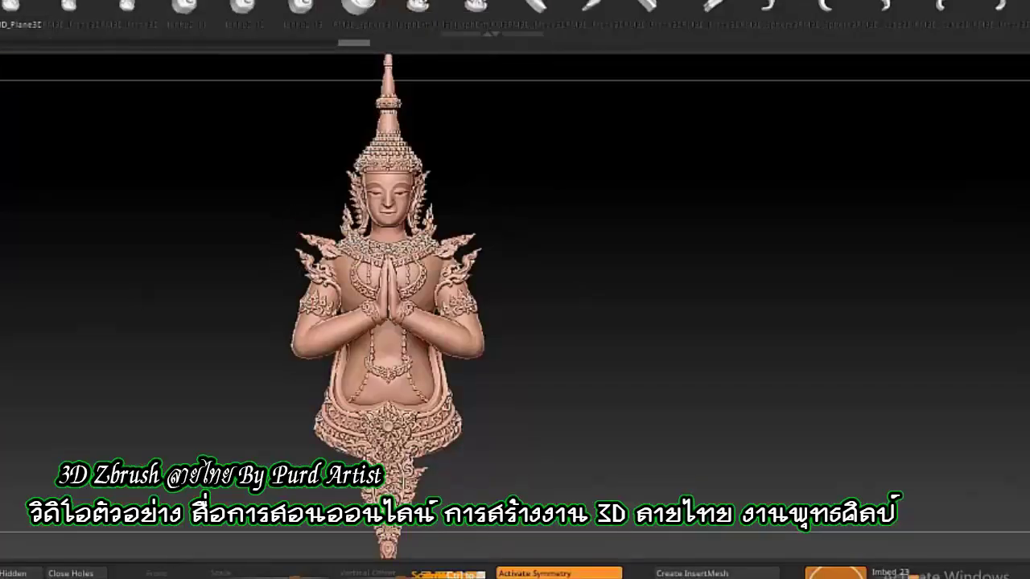
mouse_move(7, 432)
left_mouse_down()
mouse_move(138, 425)
mouse_move(96, 426)
left_mouse_up()
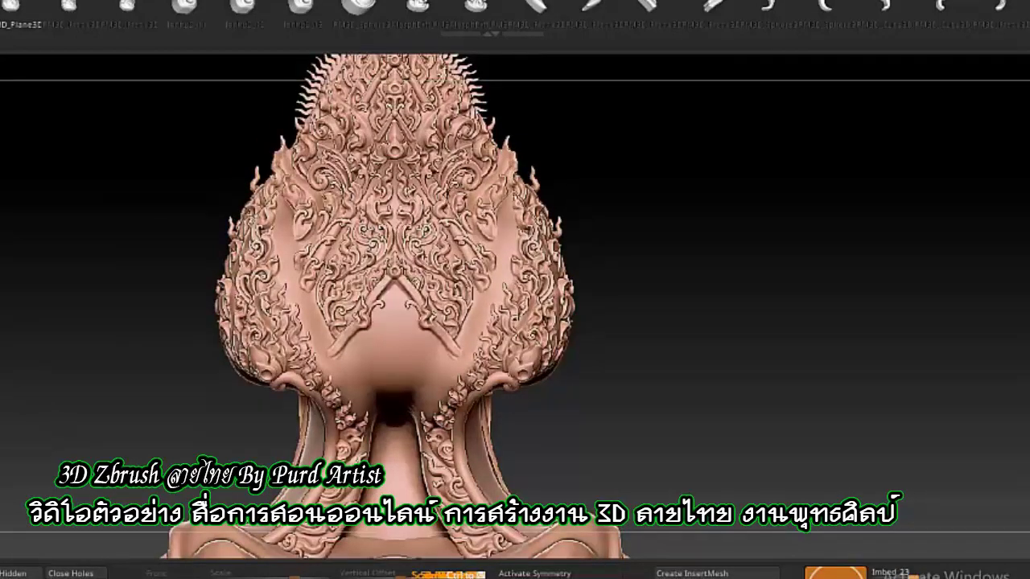
Close the brush picker and orbit the backdrop to a three-quarter view.
left_click(44, 359)
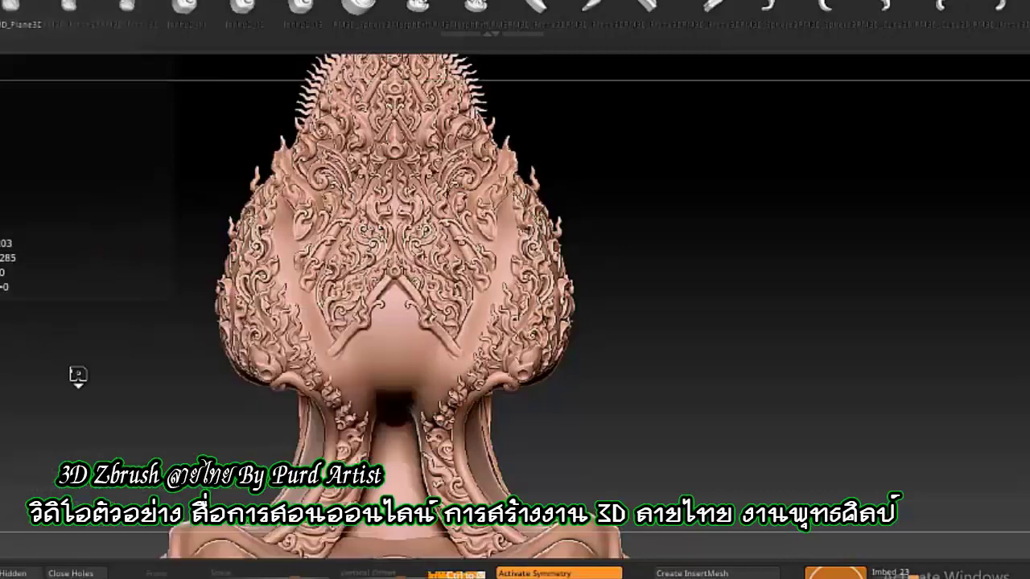
left_click_drag(131, 237, 182, 241)
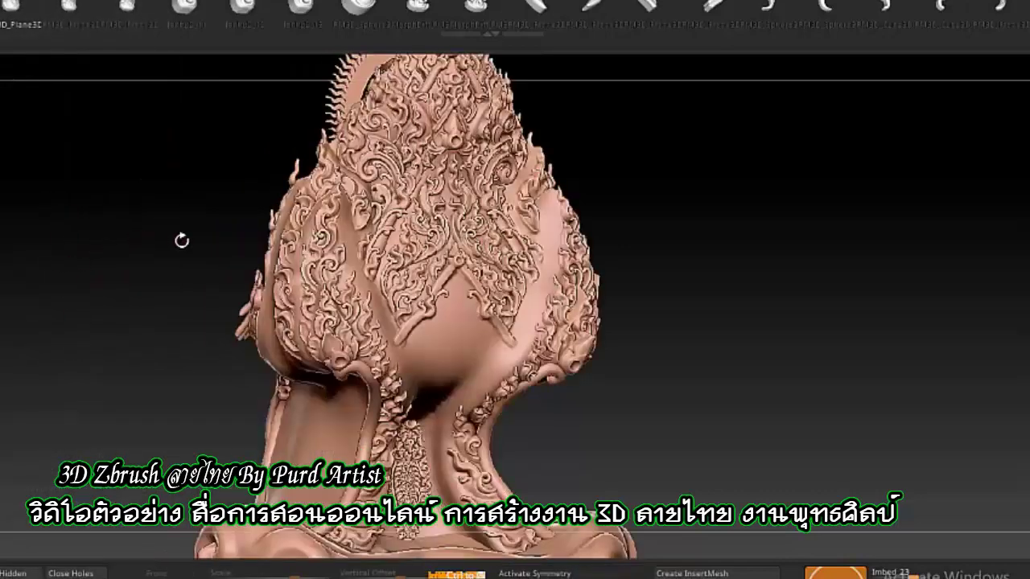
left_click_drag(121, 274, 185, 278)
Test a Transpose rotation on the backdrop, undo it, and return to a front view.
key("w")
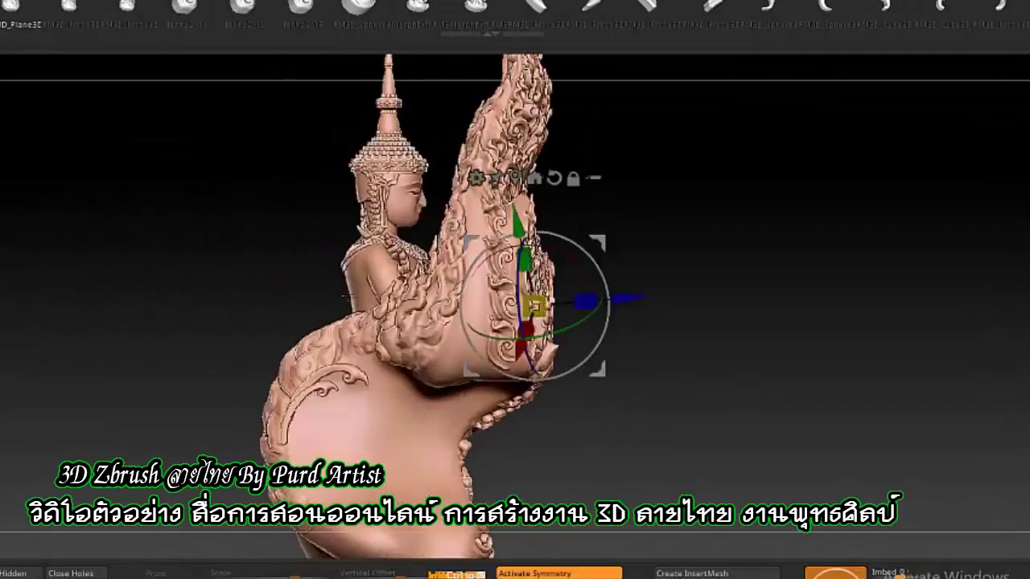
left_click_drag(471, 337, 470, 322, "alt")
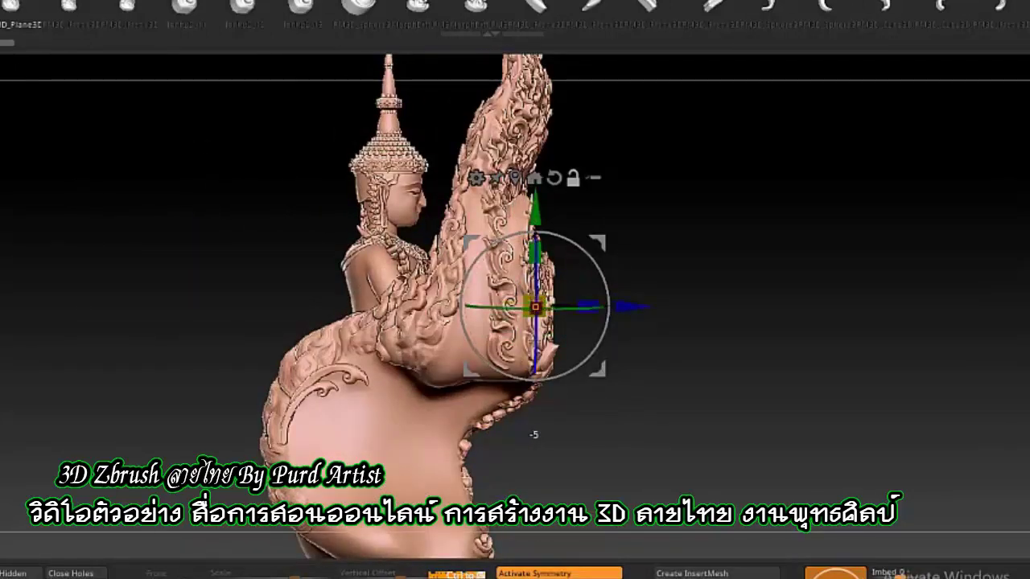
left_click_drag(535, 340, 574, 426)
key("ctrl+z")
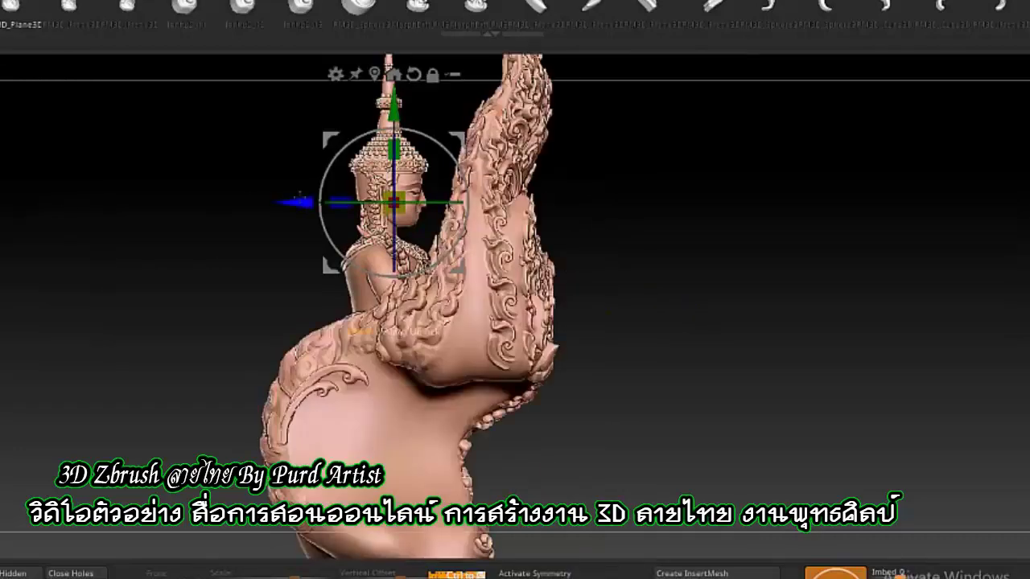
left_click_drag(287, 229, 189, 253)
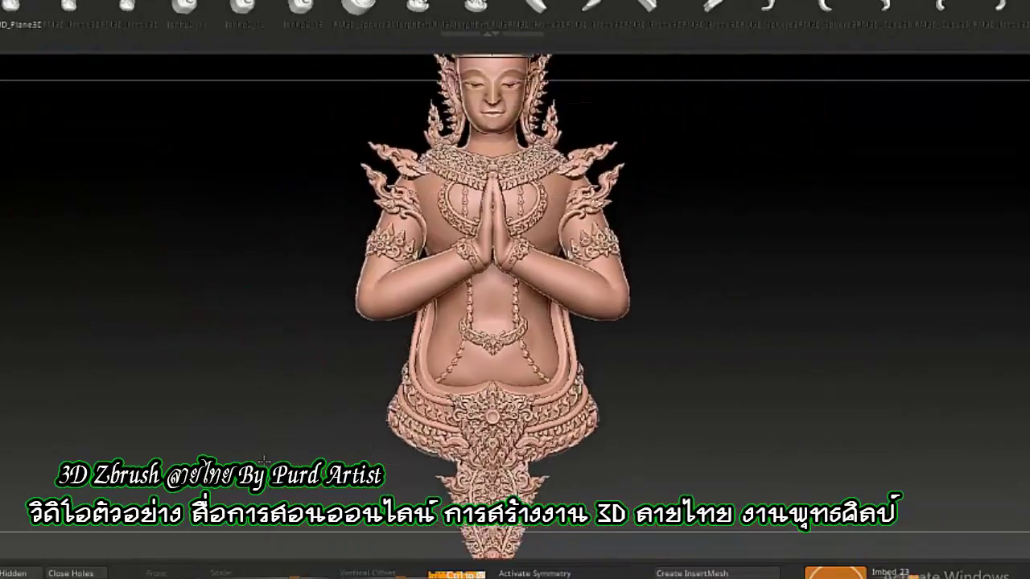
Mask the whole praying figure and clear the mask again.
left_click_drag(735, 444, 340, 62, "ctrl")
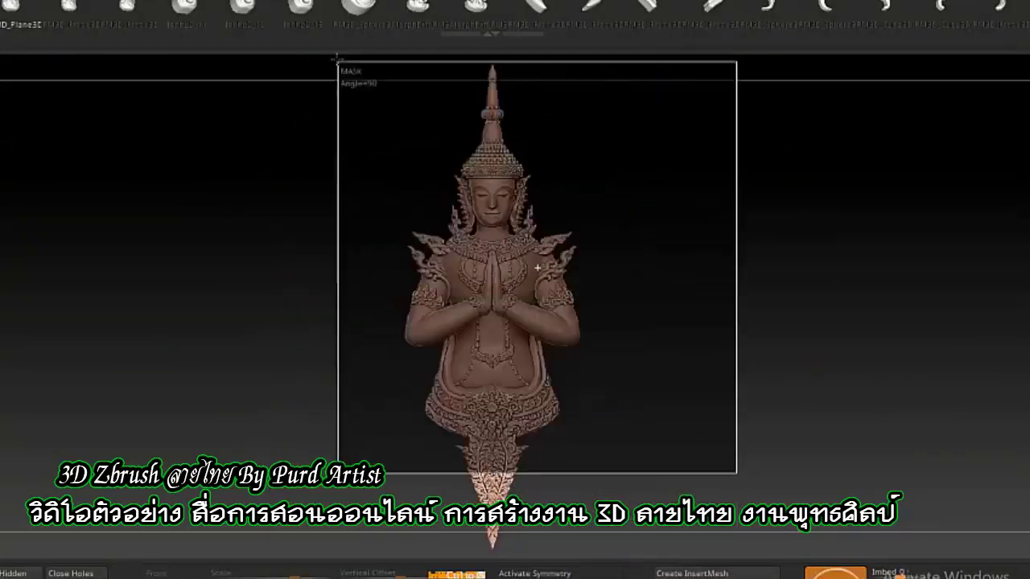
left_click(364, 381, "ctrl")
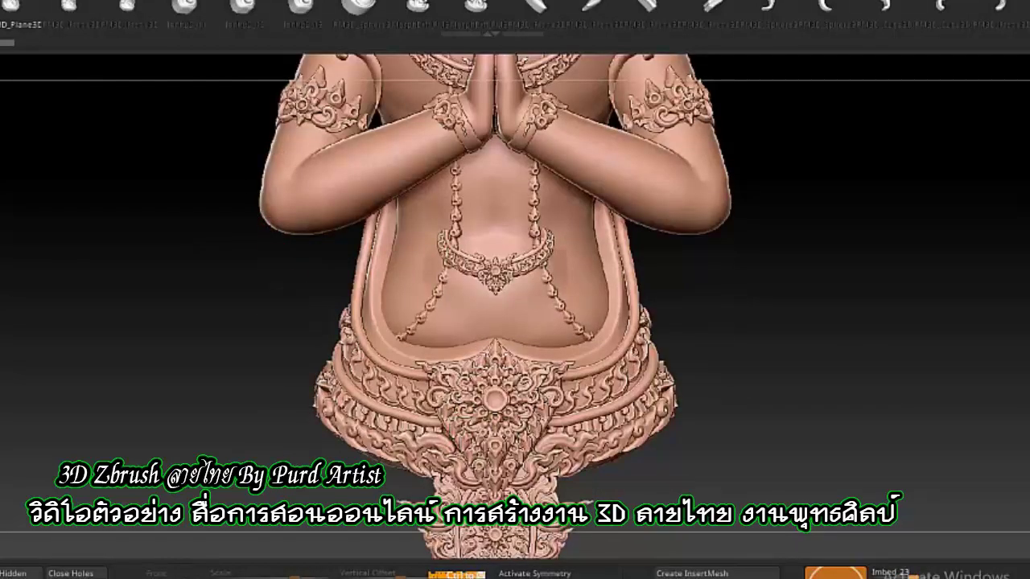
left_click(158, 346, "ctrl")
left_click(158, 347, "ctrl")
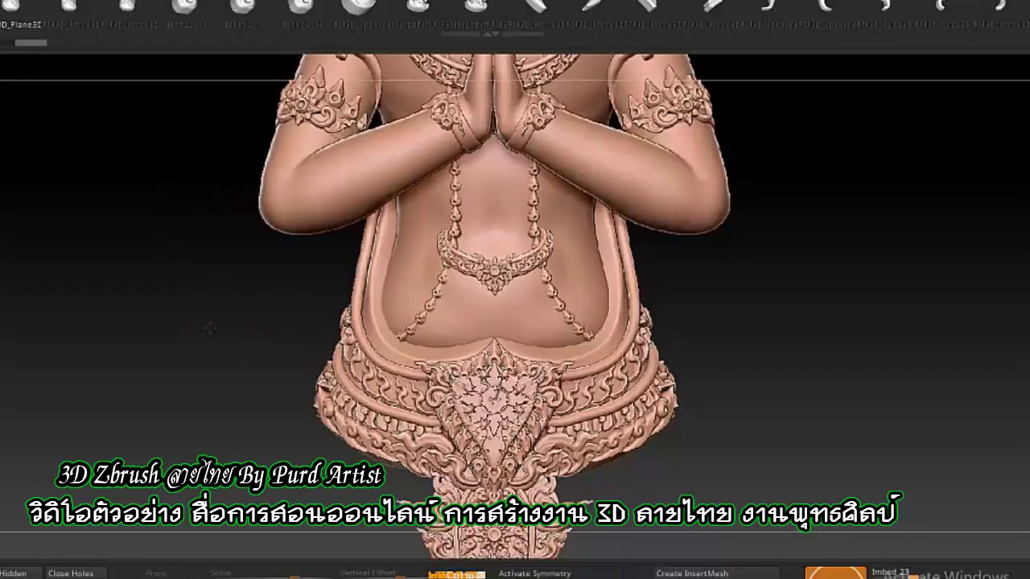
Orbit to a side view and zoom in on the belly ornaments.
mouse_move(228, 343)
left_mouse_down()
mouse_move(82, 339)
mouse_move(192, 325)
mouse_move(150, 182)
left_mouse_up()
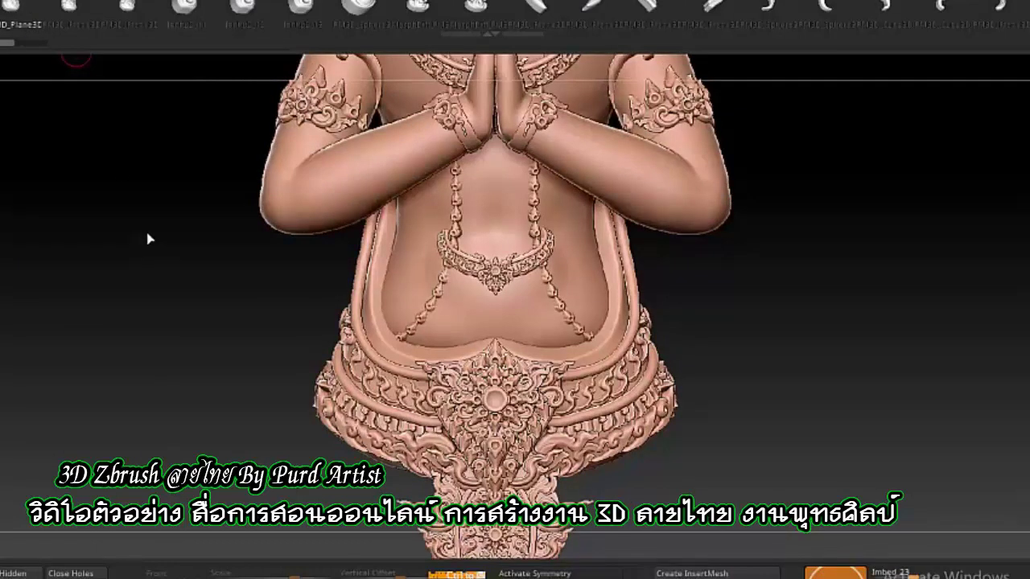
left_click_drag(149, 239, 148, 233)
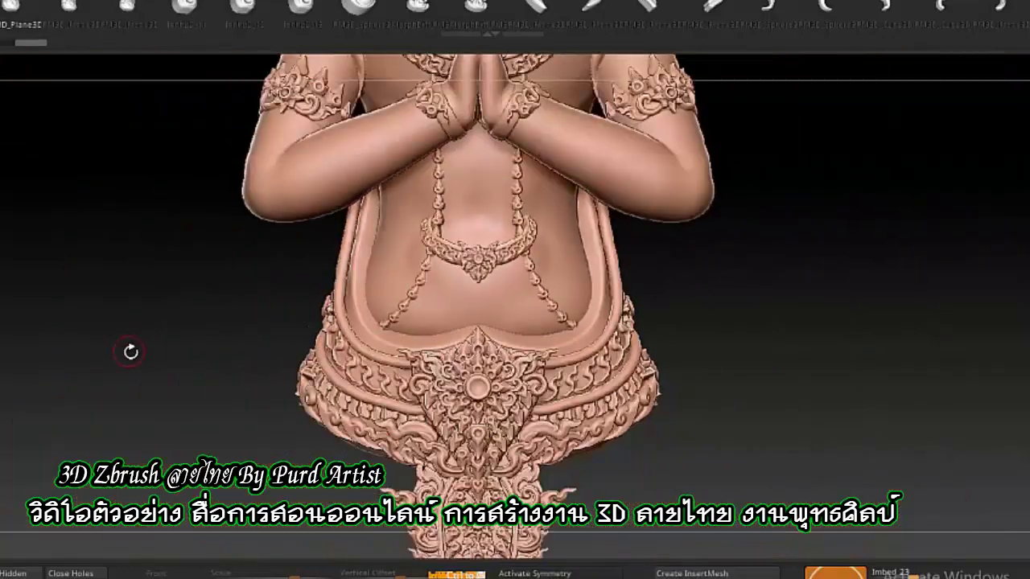
left_click_drag(131, 351, 177, 318)
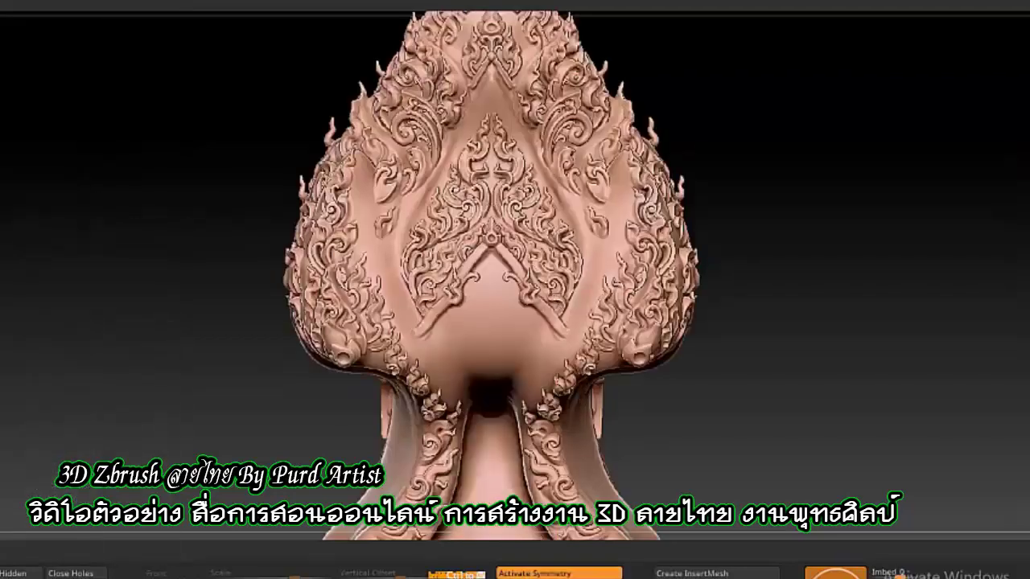
Select the combined deity-and-backdrop model and orbit it to a three-quarter front view.
left_click(163, 402)
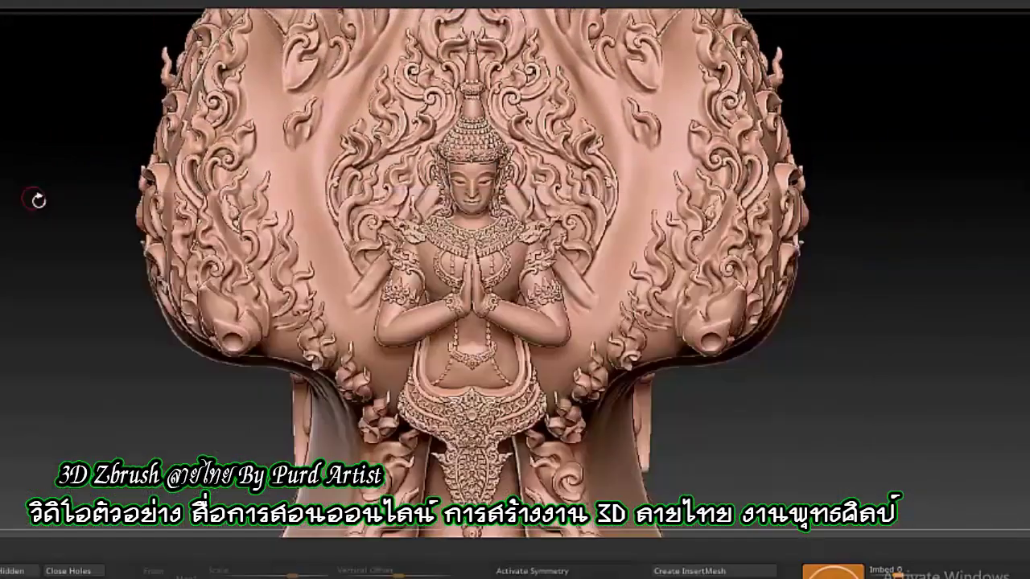
left_click_drag(34, 198, 58, 400)
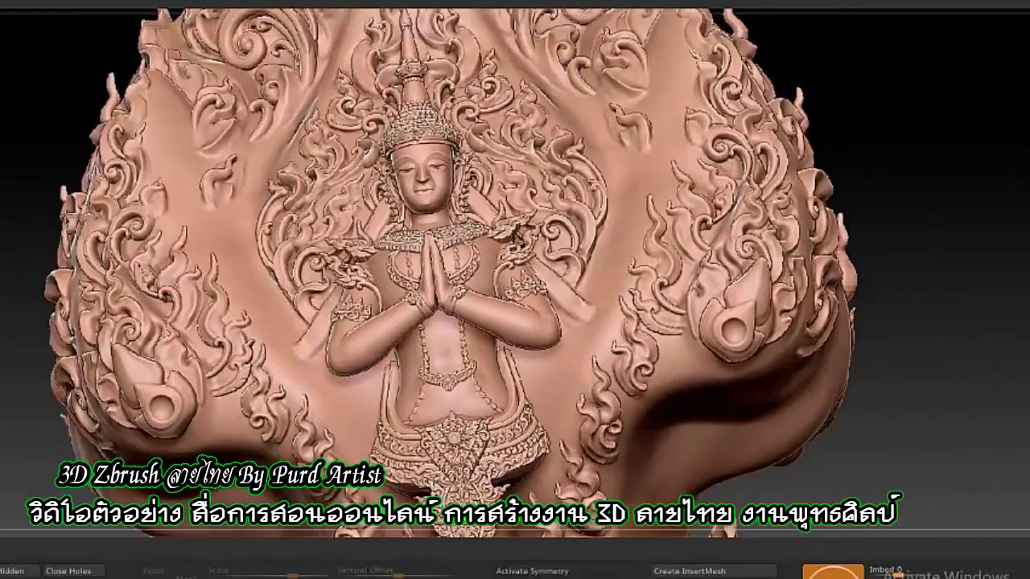
left_click_drag(65, 366, 92, 354)
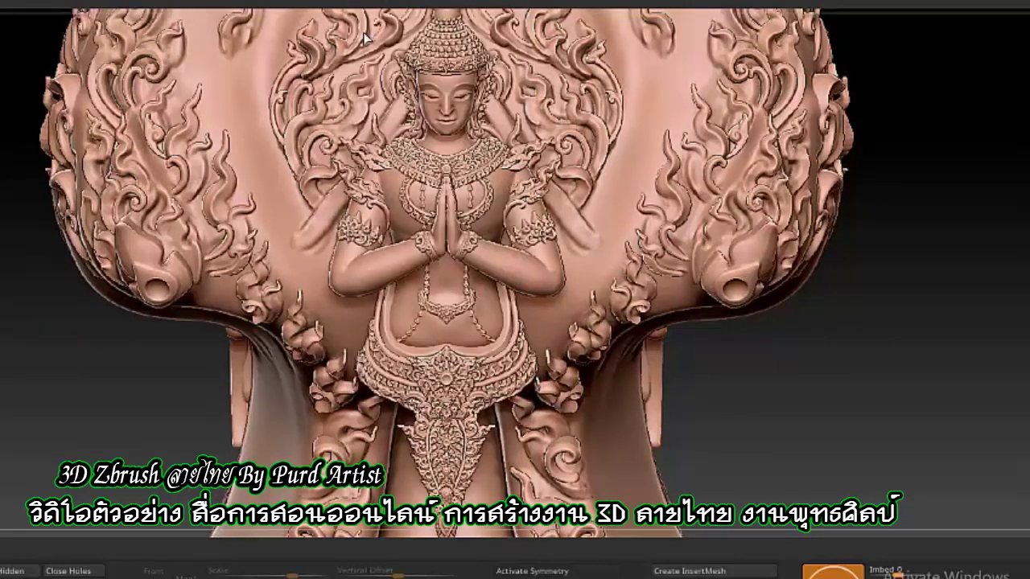
Make a shadowed BPR render of the statue and save the image.
key("shift+r")
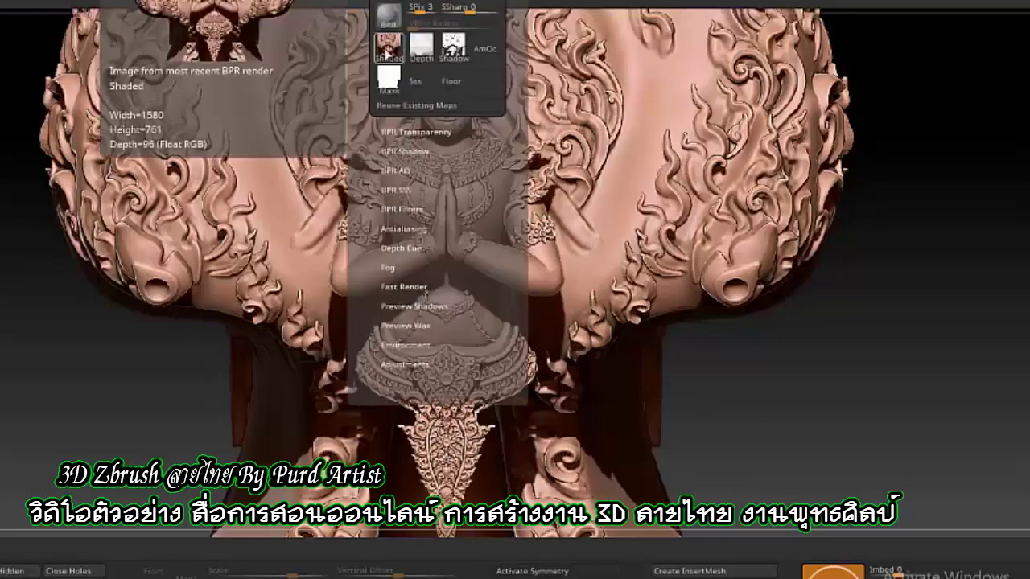
left_click(313, 143)
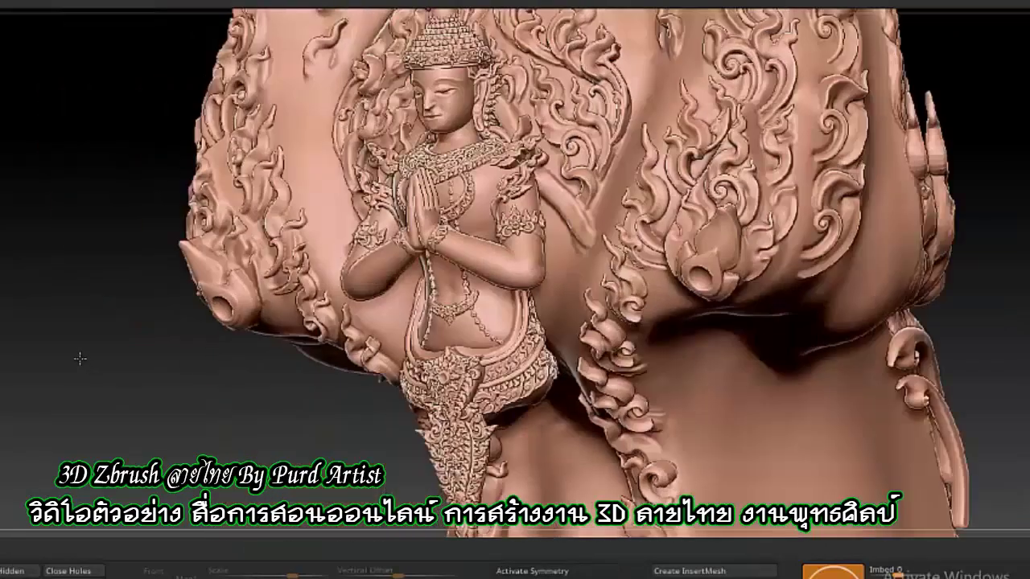